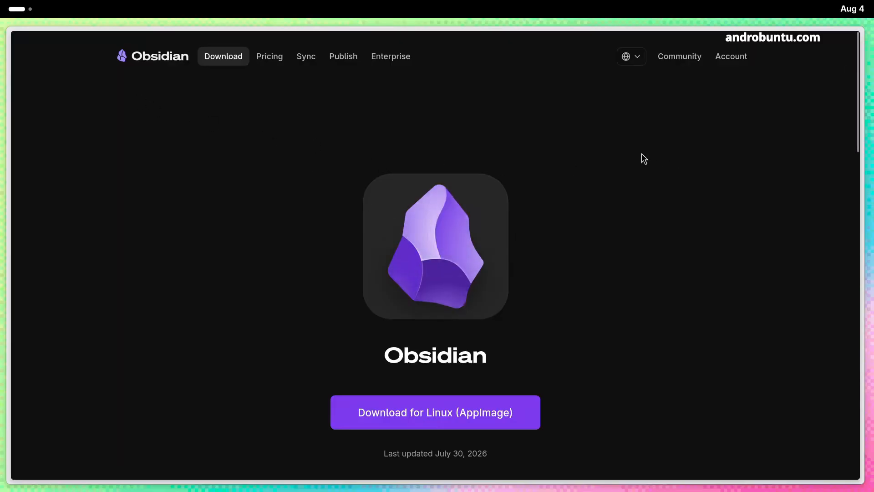
# Look through the Obsidian home page and the download page's per-platform options, including the Linux packages, and close the browser
pyautogui.hotkey('ctrl', 'l')
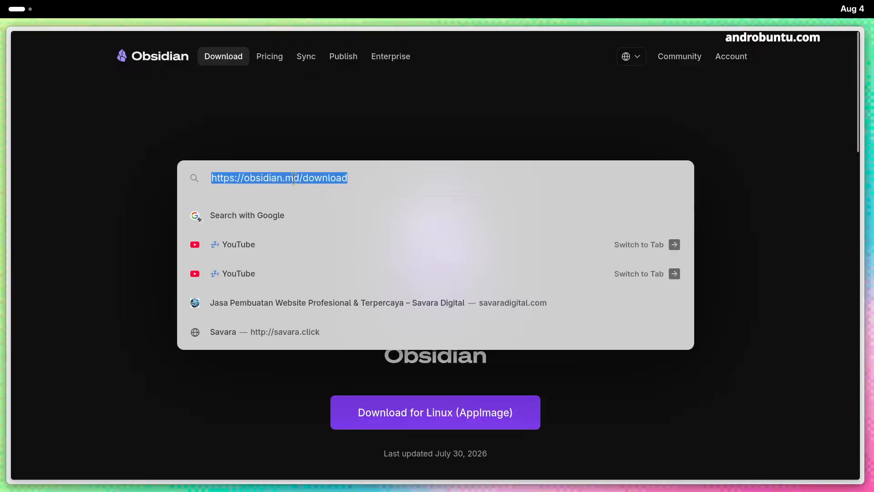
pyautogui.press('Escape')
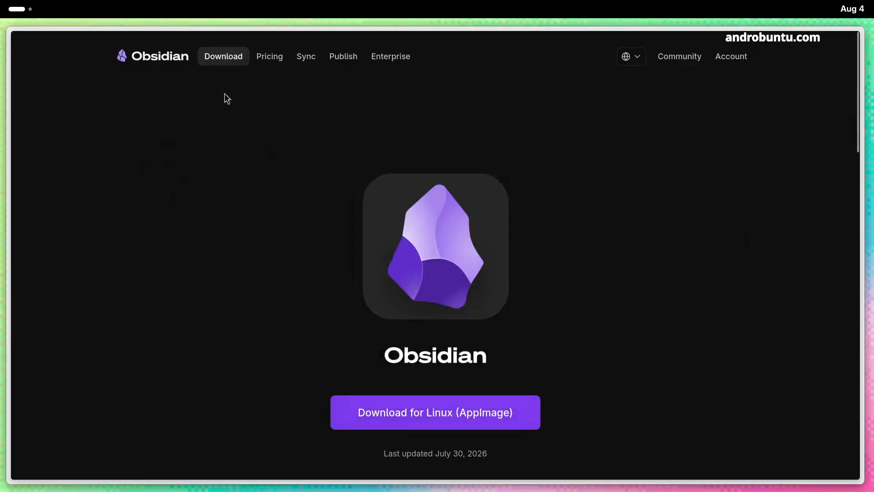
pyautogui.click(159, 56)
pyautogui.scroll(-2, 646, 298)
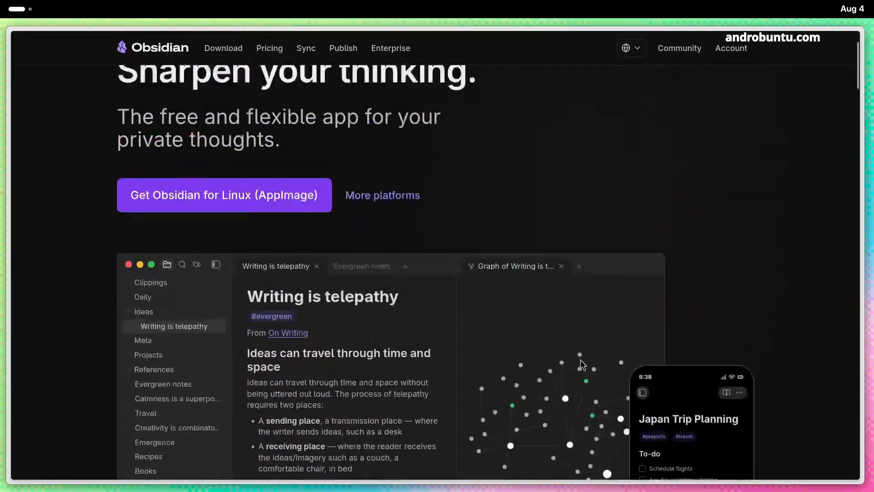
pyautogui.scroll(3, 572, 396)
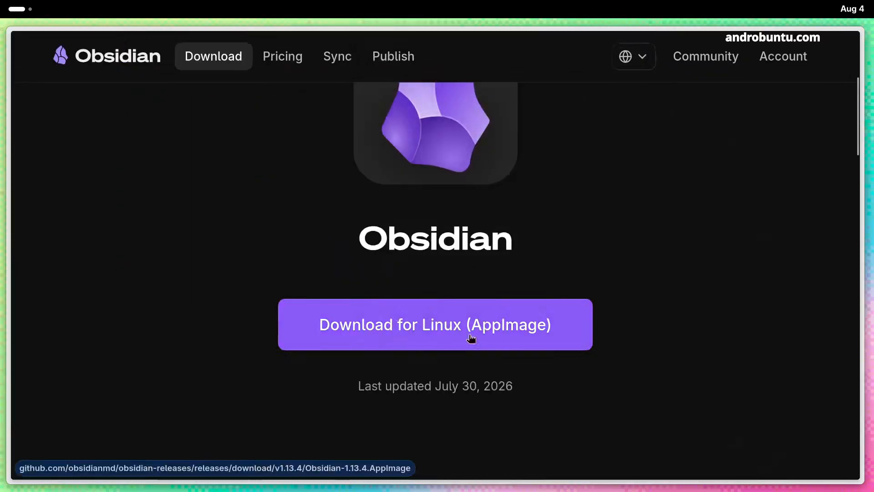
pyautogui.scroll(-5, 437, 320)
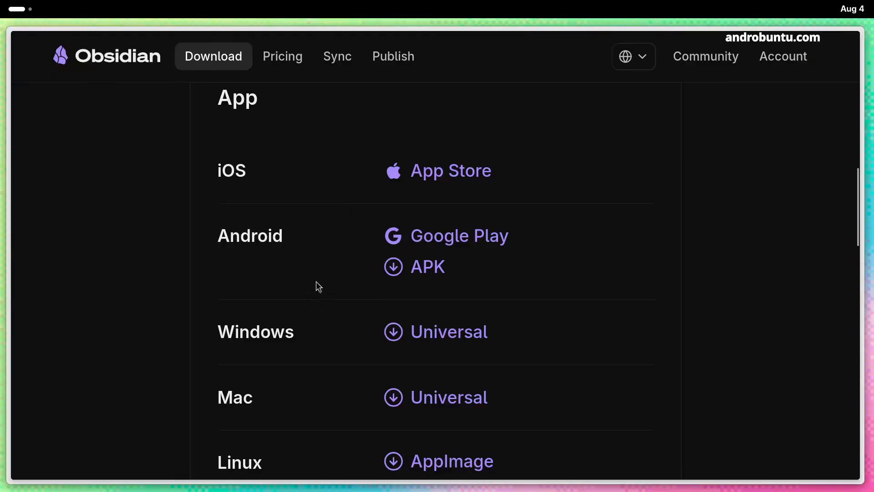
pyautogui.scroll(8, 292, 224)
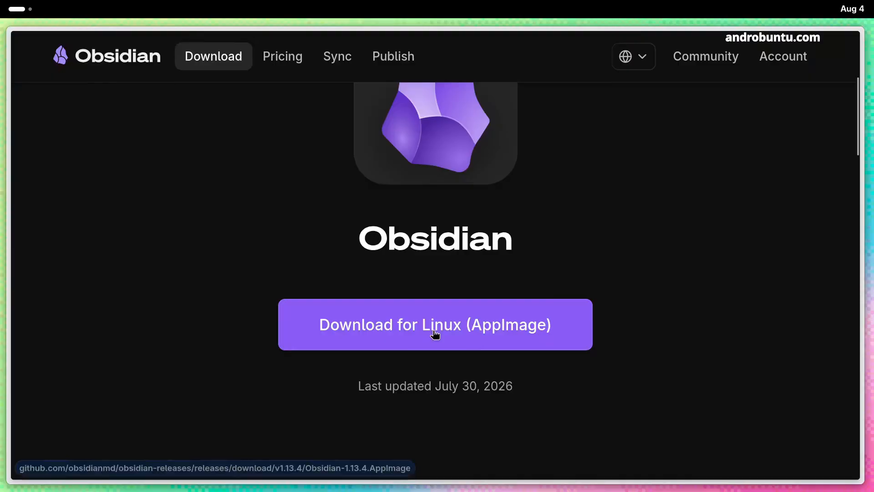
pyautogui.scroll(-8, 423, 291)
pyautogui.scroll(6, 388, 278)
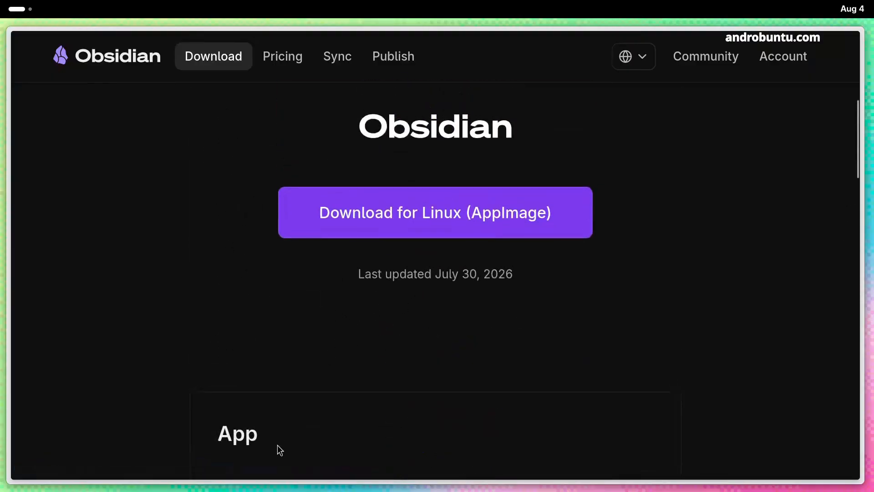
pyautogui.scroll(-8, 278, 448)
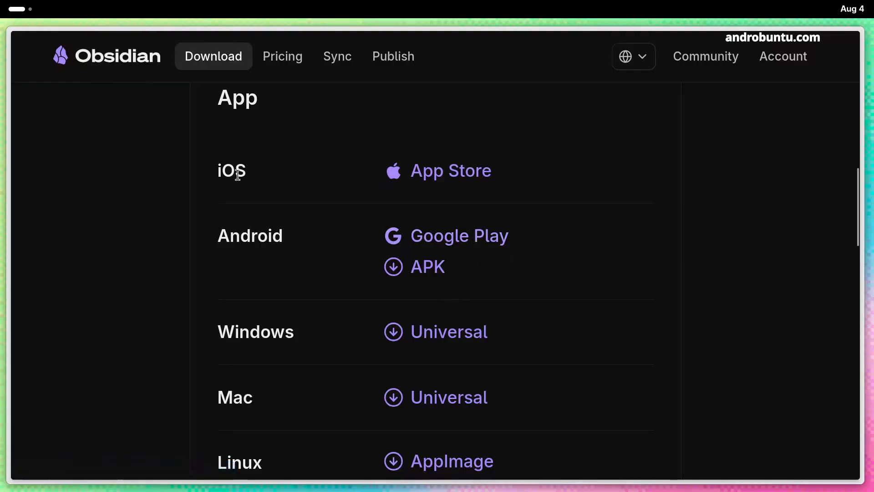
pyautogui.scroll(-5, 250, 273)
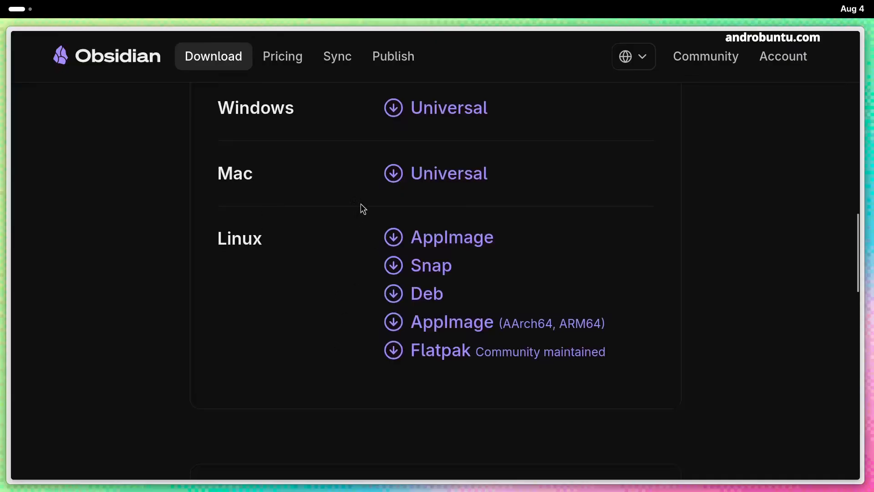
pyautogui.moveTo(542, 352); pyautogui.dragTo(600, 365)
pyautogui.click(852, 37)
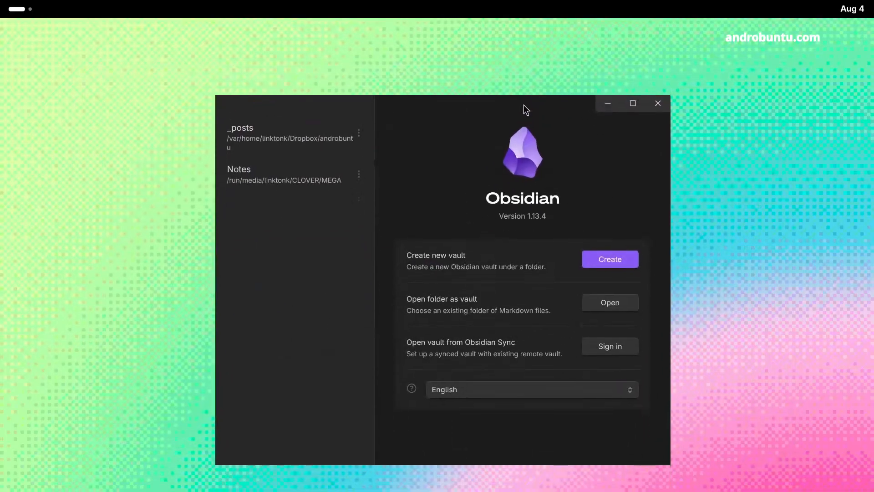
# Create a new local vault named "catatan" in the Music folder
pyautogui.moveTo(524, 104); pyautogui.dragTo(500, 89)
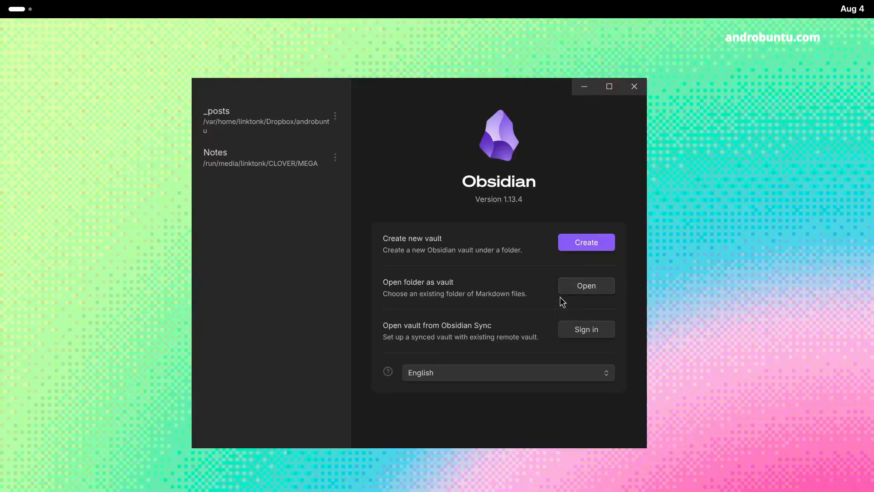
pyautogui.click(585, 246)
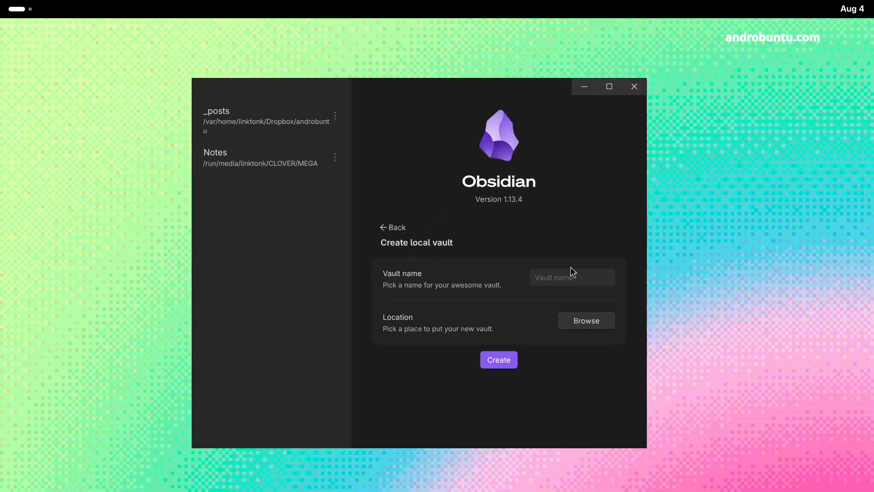
pyautogui.click(565, 269)
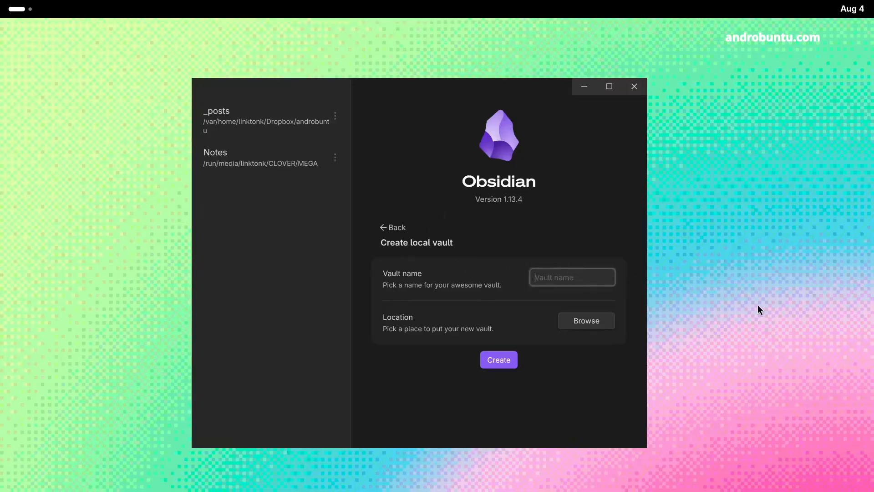
pyautogui.write('catatan')
pyautogui.click(586, 327)
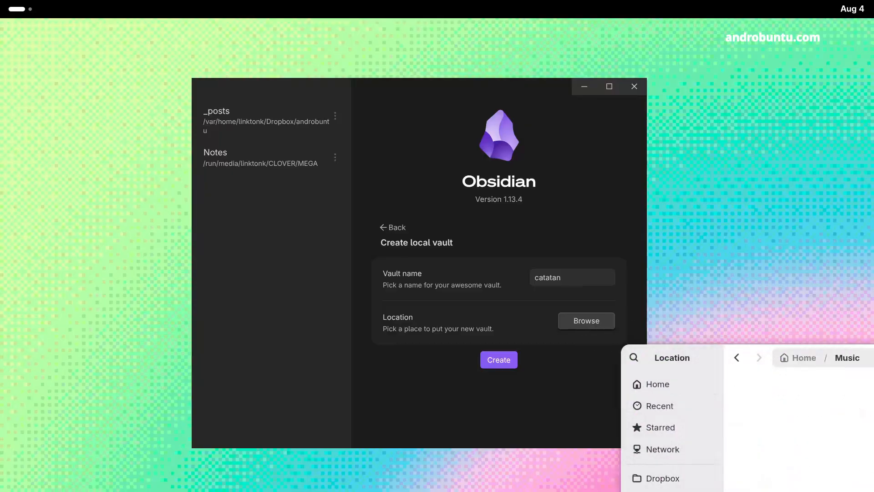
pyautogui.press('Return')
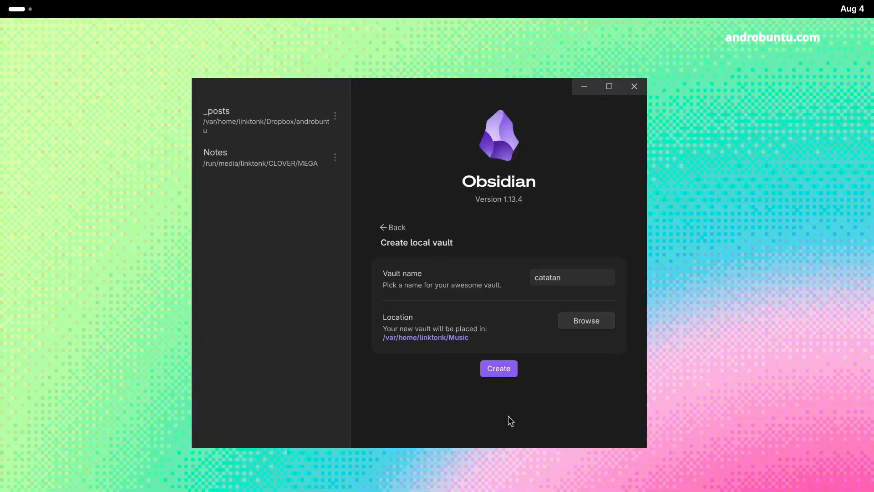
pyautogui.click(503, 369)
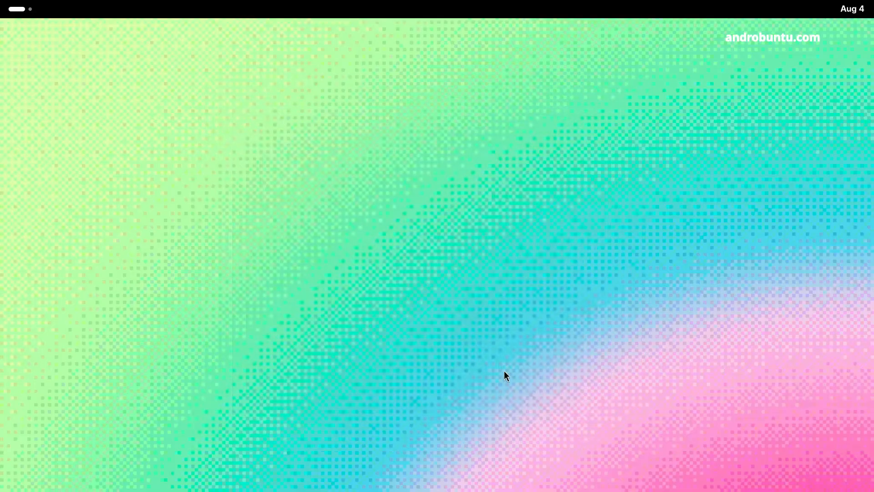
# Arrange the file manager and the vault window side by side, and open the catatan folder in the file manager
pyautogui.moveTo(712, 289); pyautogui.dragTo(250, 41)
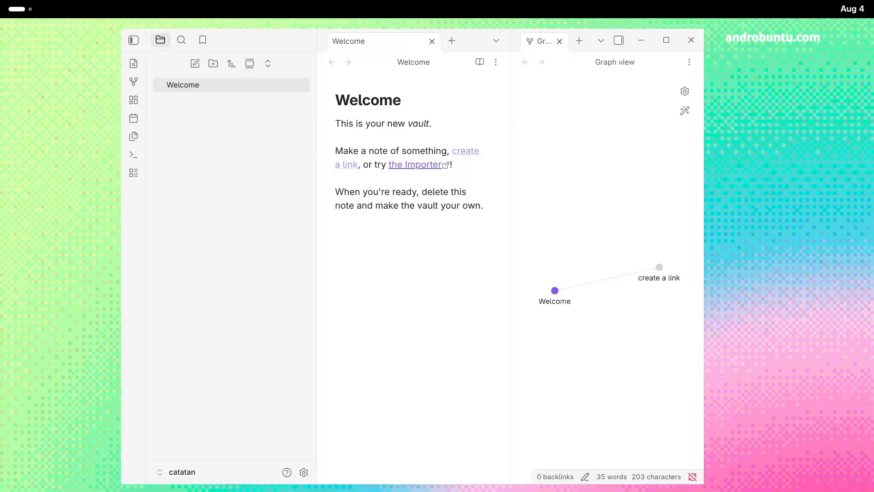
pyautogui.moveTo(405, 234); pyautogui.dragTo(83, 123)
pyautogui.moveTo(264, 41); pyautogui.dragTo(421, 39)
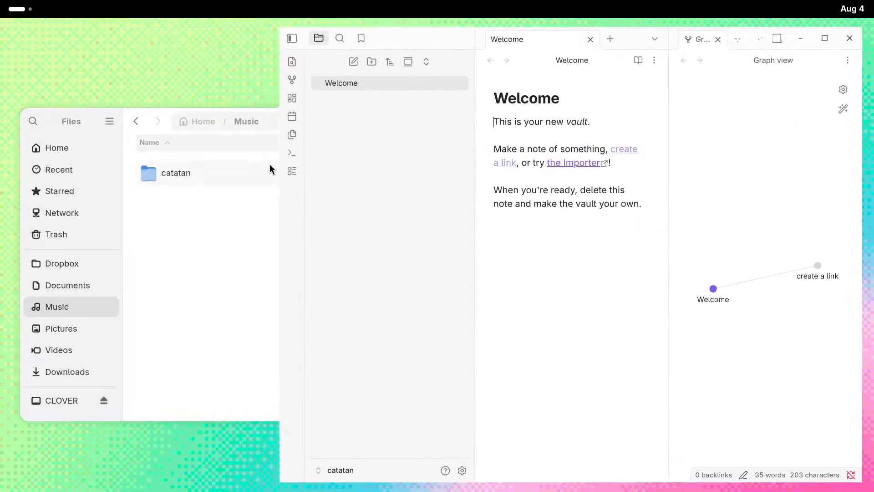
pyautogui.moveTo(281, 176); pyautogui.dragTo(351, 202)
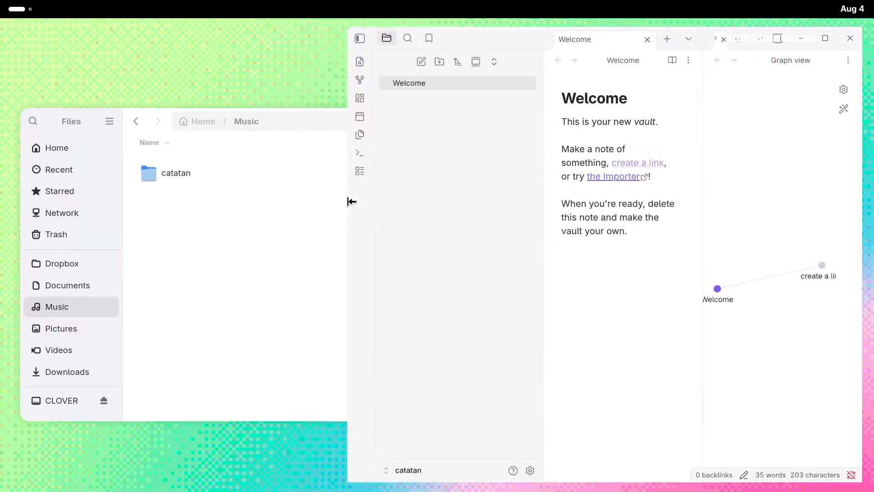
pyautogui.click(78, 121)
pyautogui.moveTo(527, 279); pyautogui.dragTo(341, 268)
pyautogui.doubleClick(227, 173)
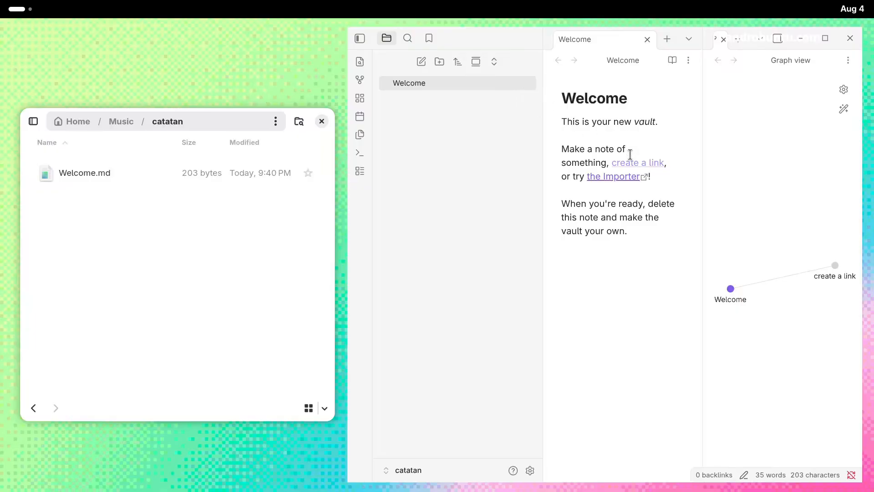
pyautogui.click(656, 102)
pyautogui.doubleClick(656, 102)
pyautogui.press('Left')
pyautogui.press('Down')
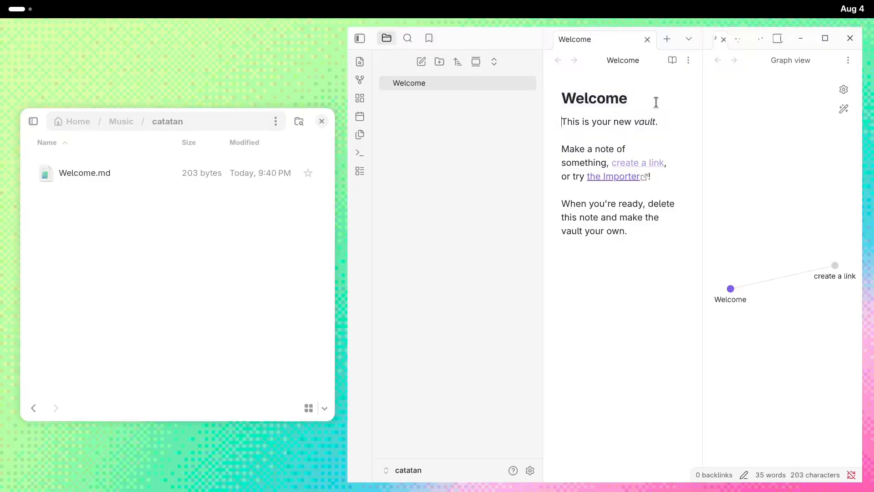
pyautogui.write('And')
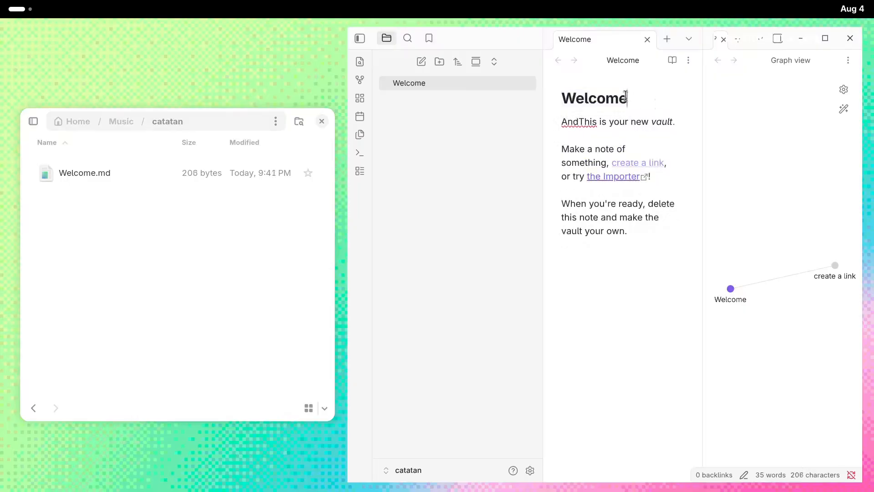
# Rename the Welcome note to "Androbuntu" through its inline title
pyautogui.doubleClick(626, 96)
pyautogui.write('Androbun')
pyautogui.write('tu')
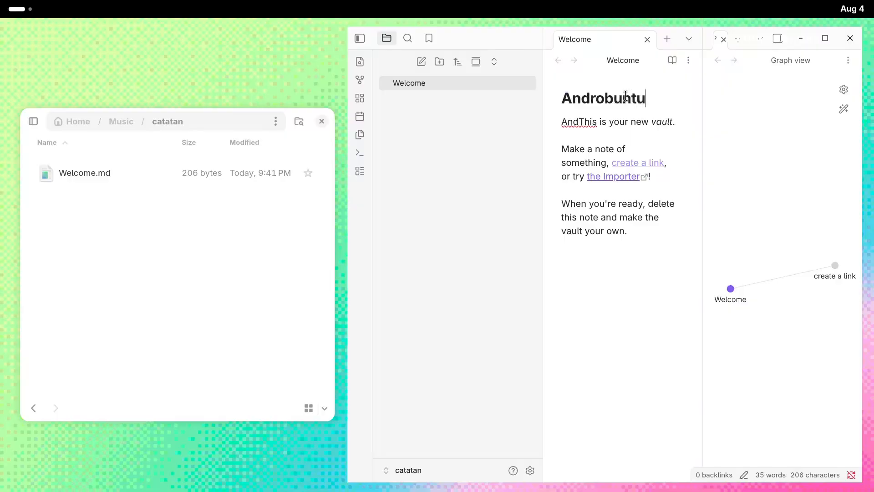
pyautogui.click(633, 353)
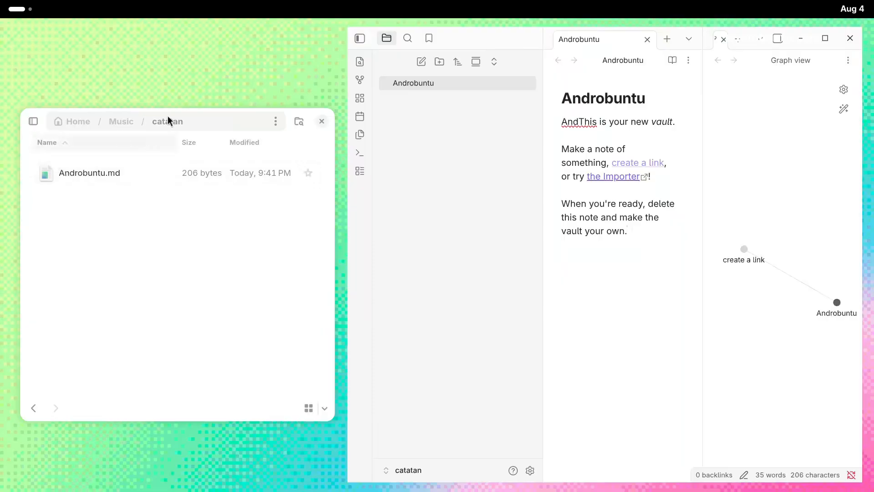
# Replace the note's entire body with "Androbuntu adalah media online yang fokus membahas perkembangan gadget, serta tips dan trik cara menggunakannya."
pyautogui.hotkey('ctrl', 'a')
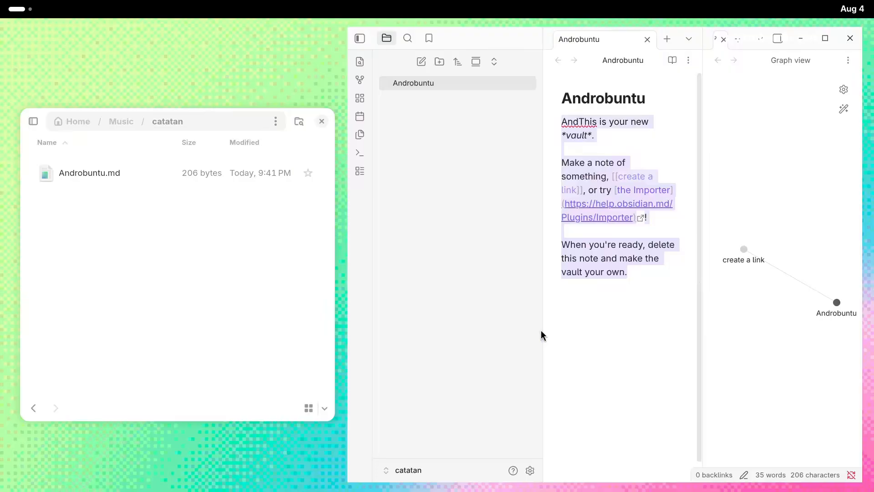
pyautogui.moveTo(542, 335); pyautogui.dragTo(486, 328)
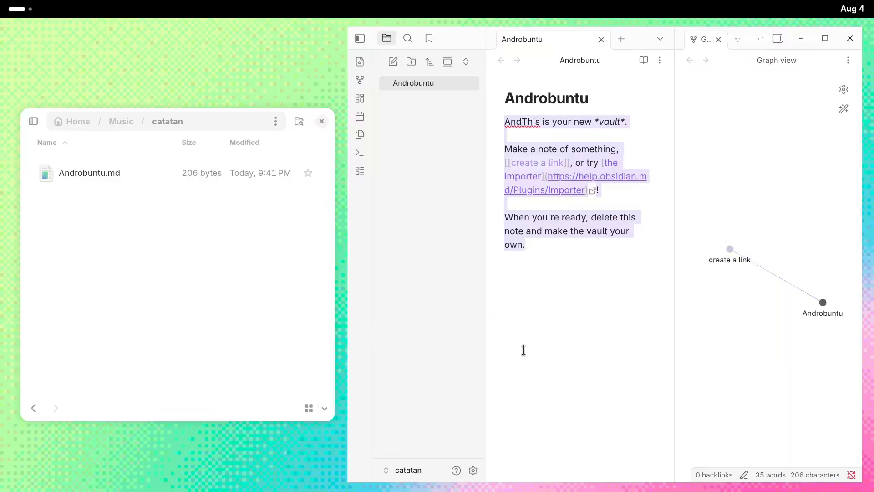
pyautogui.press('BackSpace')
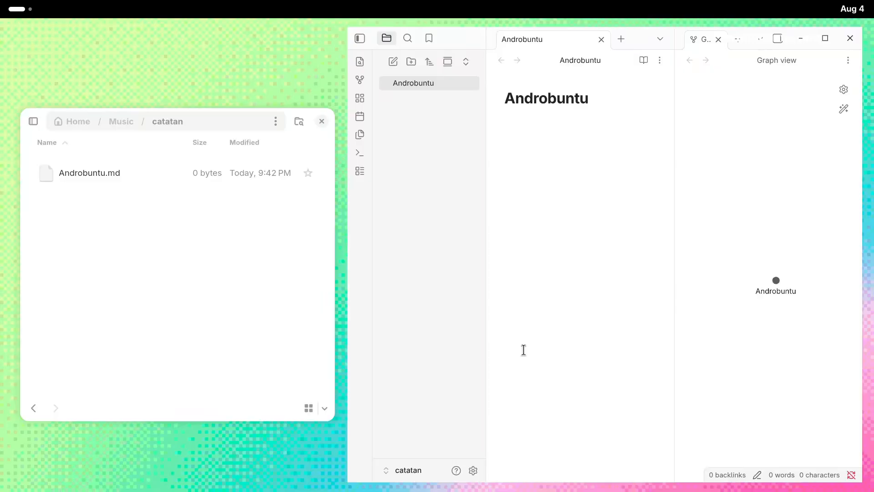
pyautogui.write('Androbuntu')
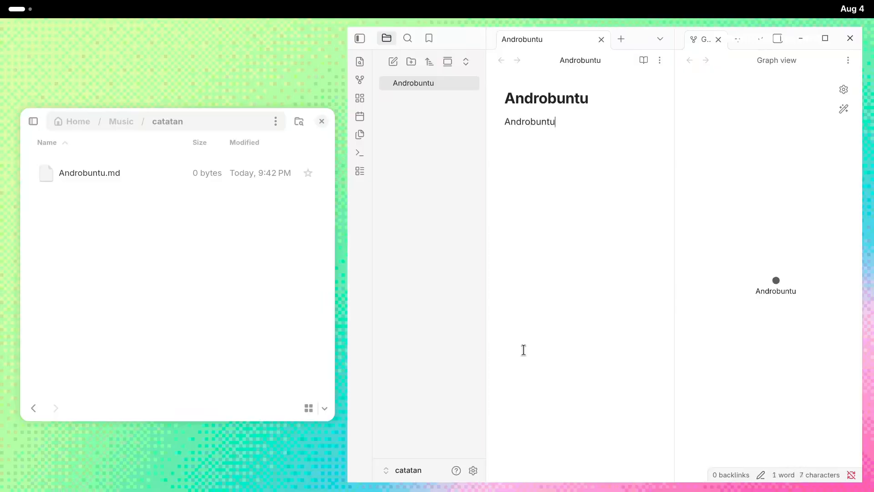
pyautogui.write(' adalah media onl')
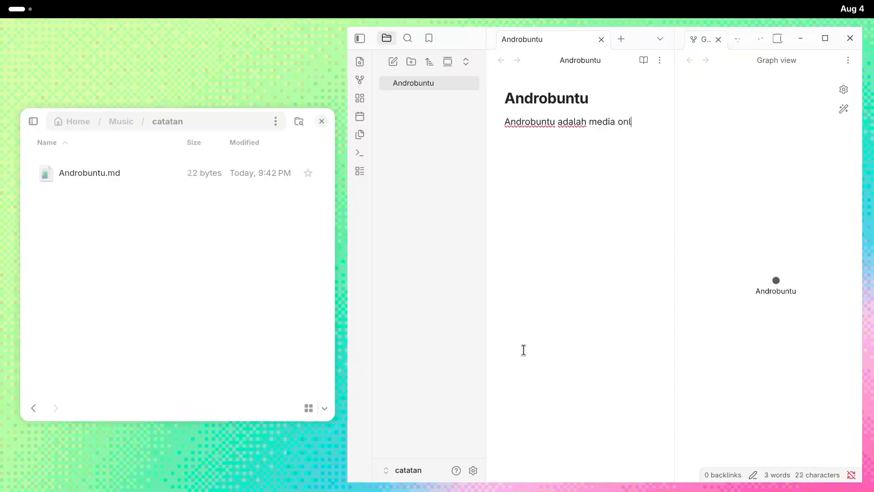
pyautogui.write('ine yang fokus memb')
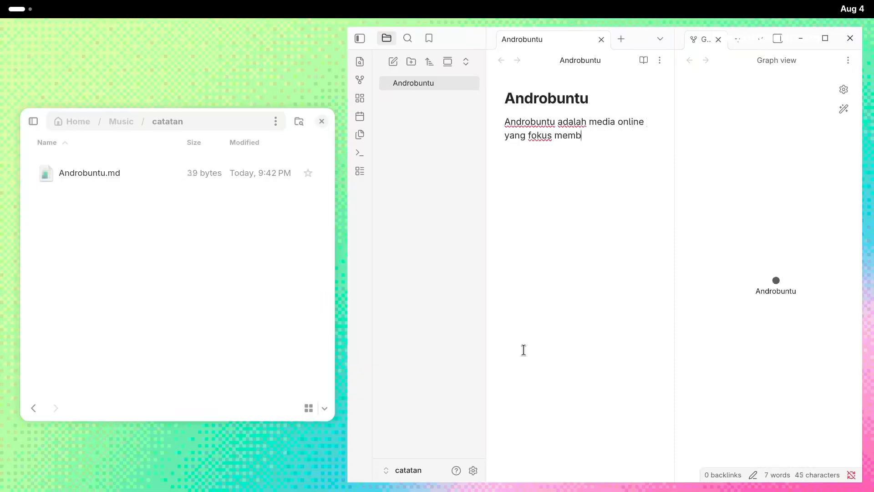
pyautogui.write('ahas perkembangan g')
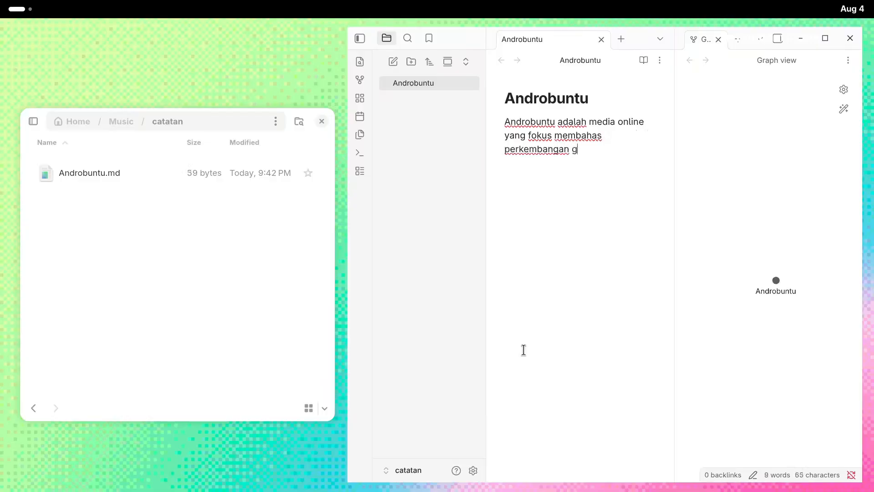
pyautogui.write('adget, serta tips da')
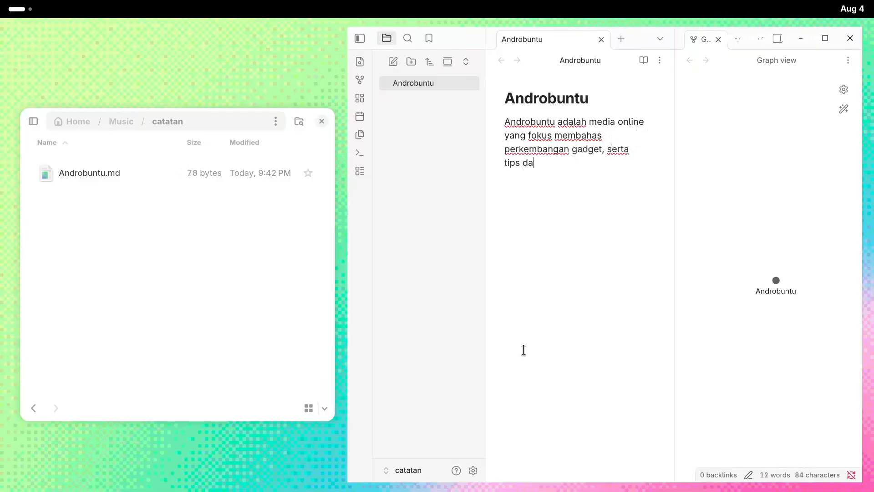
pyautogui.write('n trik cara menggu')
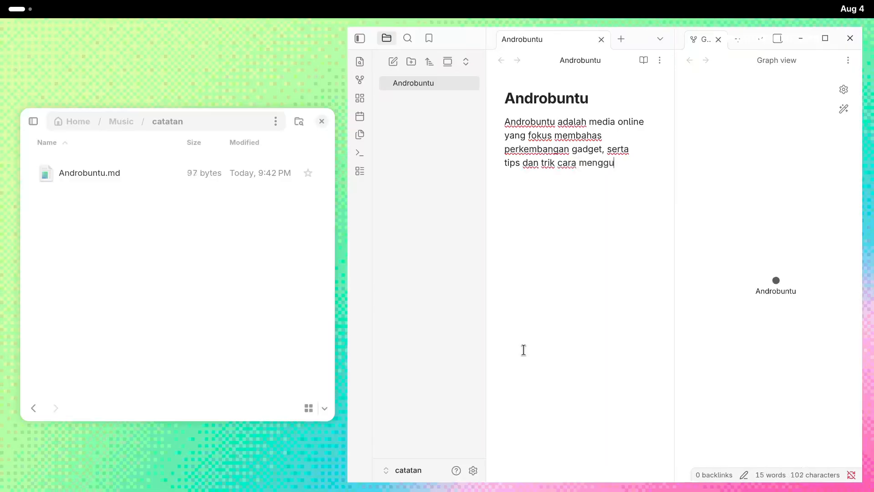
pyautogui.write('nakannya.')
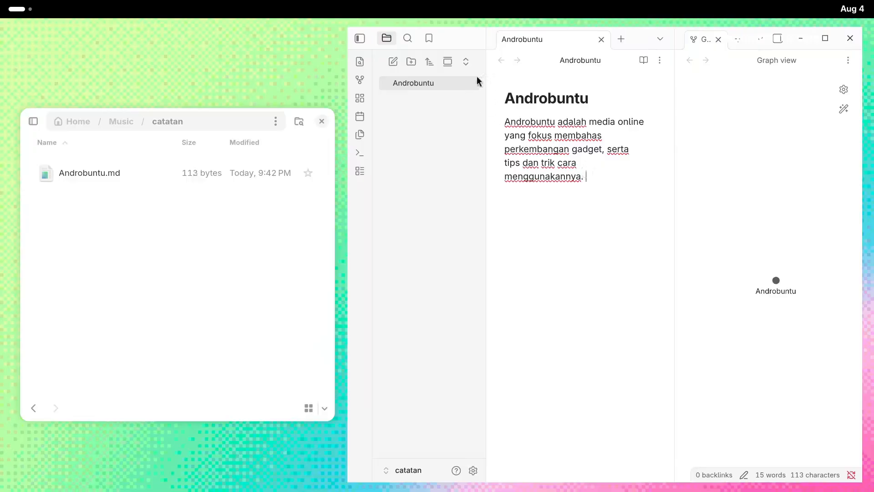
# Turn the word "gadget" in the note's sentence into an internal link with double square brackets
pyautogui.doubleClick(587, 148)
pyautogui.write('[[')
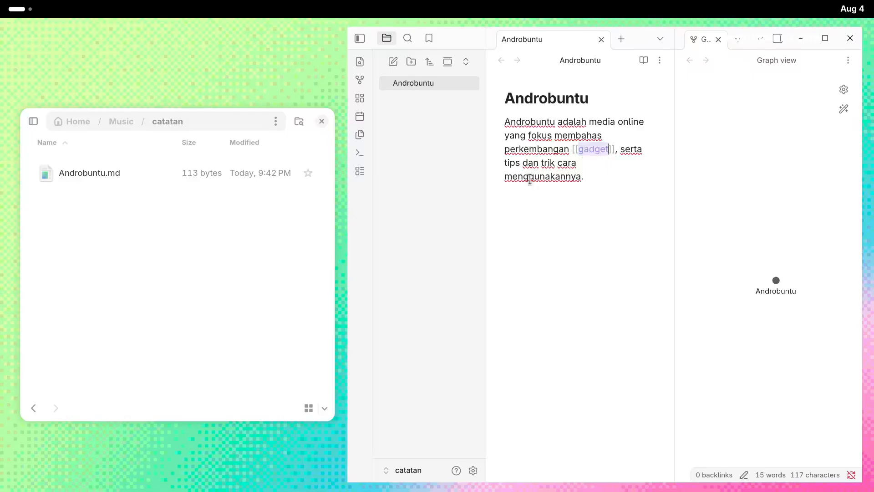
# Create the gadget note by following its link in the Androbuntu note, and return to the Androbuntu note
pyautogui.click(575, 176)
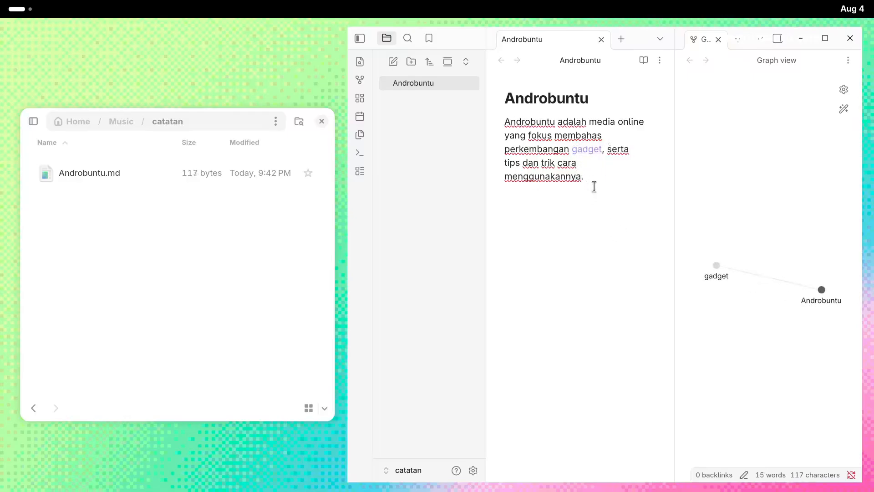
pyautogui.click(587, 150)
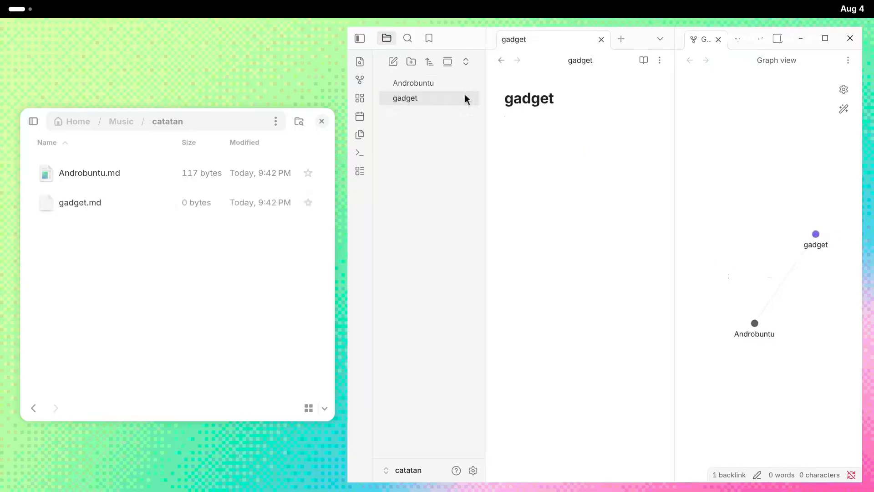
pyautogui.click(501, 61)
# Turn the word "online" in the Androbuntu note's sentence into an internal link with double square brackets
pyautogui.doubleClick(534, 135)
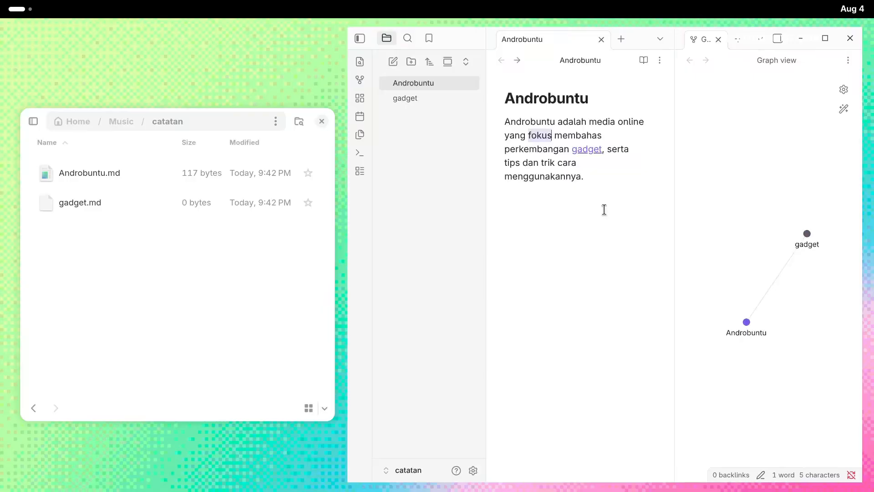
pyautogui.doubleClick(630, 122)
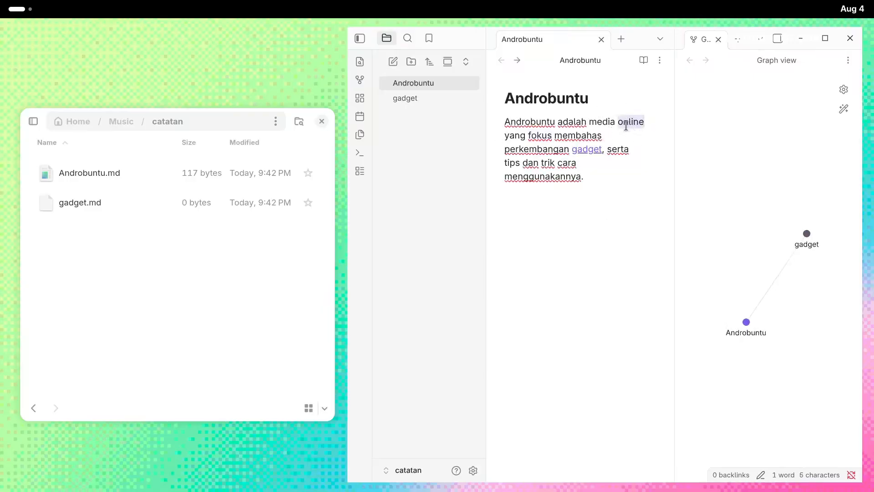
pyautogui.write('[[')
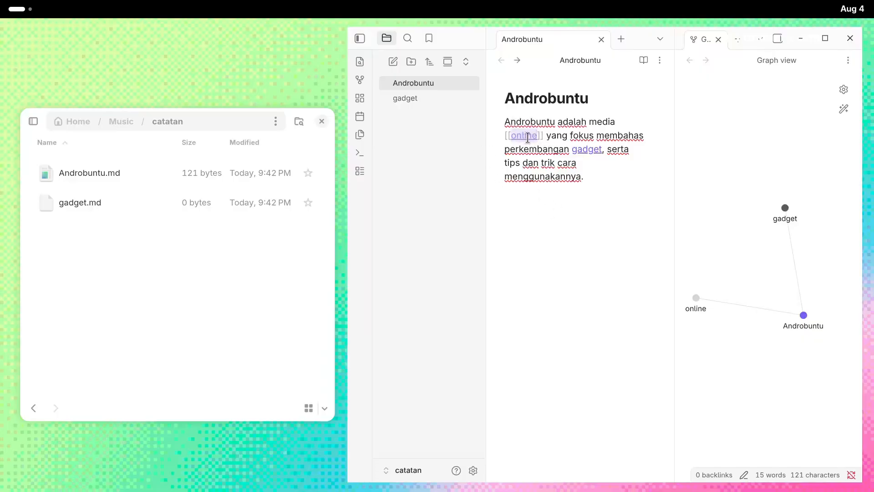
pyautogui.click(636, 121)
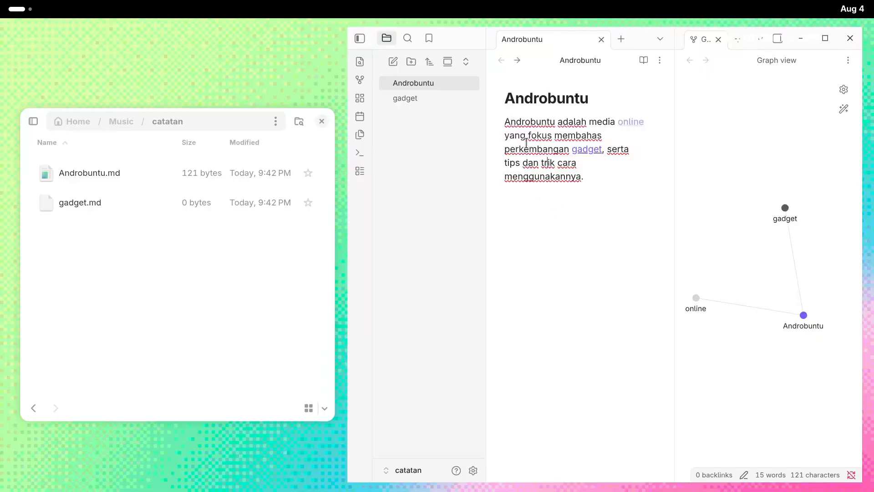
# Create the online note from its link with the text "Androbuntu ada", and return to the Androbuntu note
pyautogui.click(633, 123)
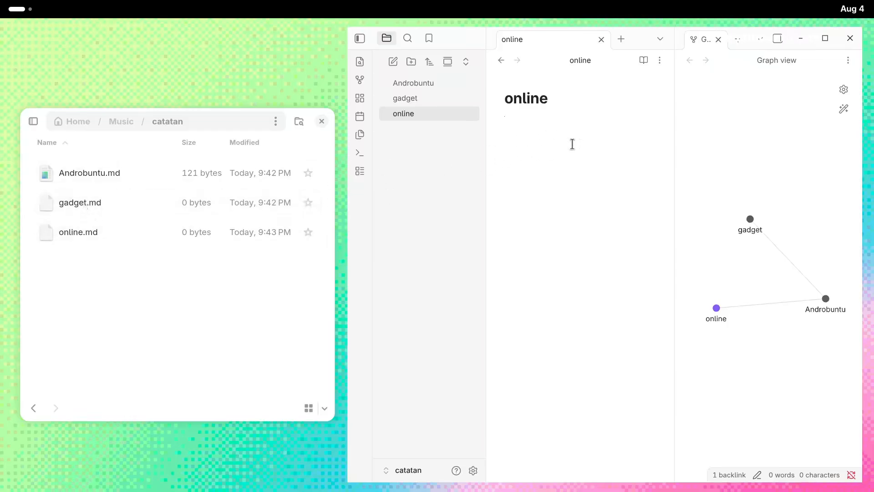
pyautogui.write('ndrobuntu ada')
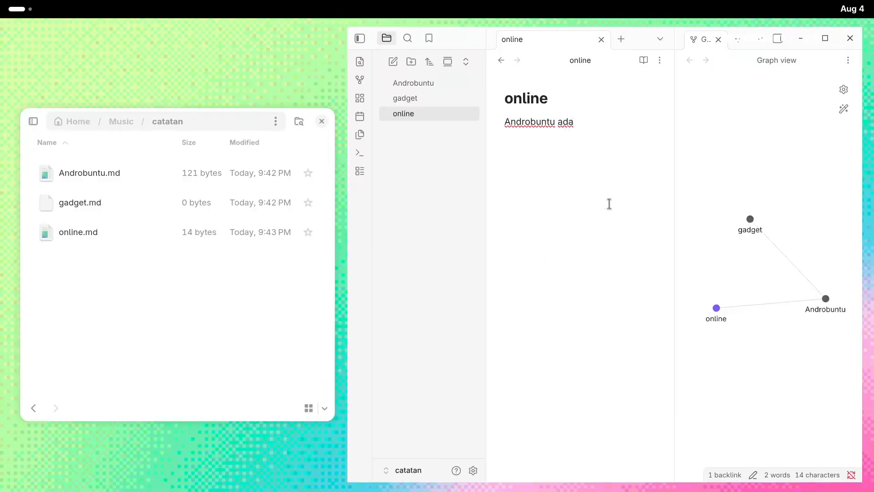
pyautogui.click(501, 60)
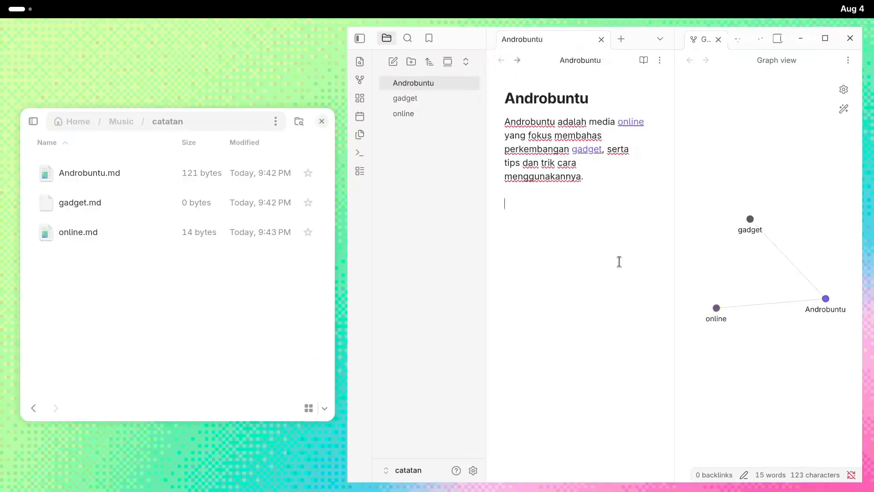
# Add an internal link named "Androbuntu adalah media online" on its own line below the Androbuntu note's paragraph
pyautogui.write('[[')
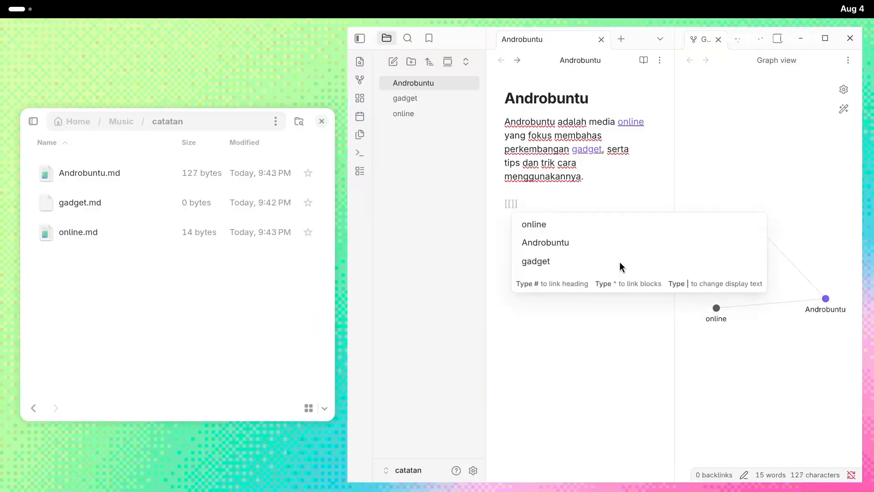
pyautogui.write('Androbuntu adalah m')
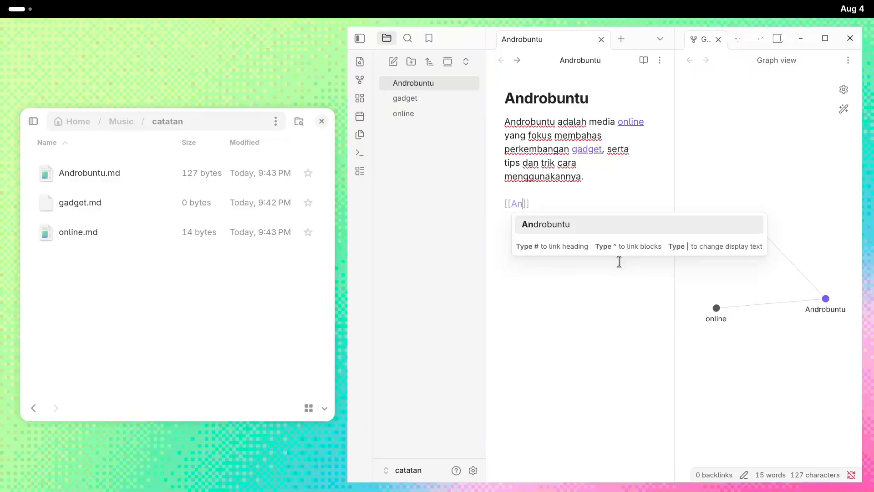
pyautogui.write('edia online')
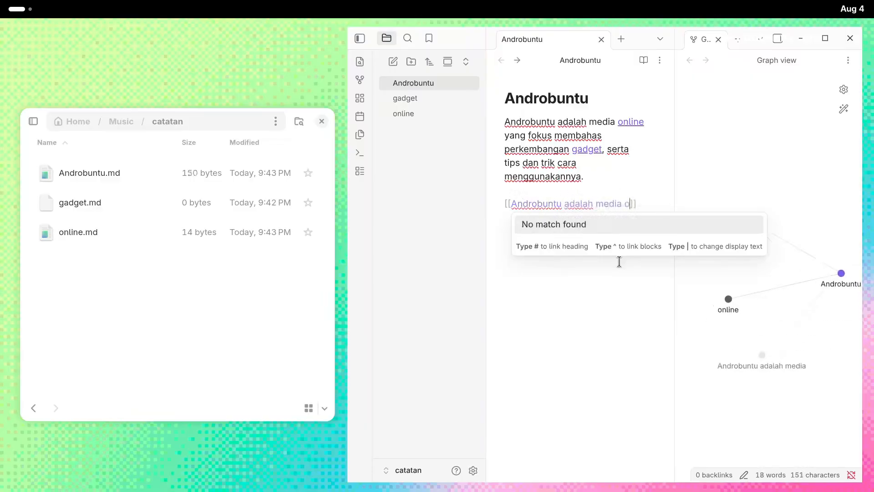
pyautogui.click(609, 318)
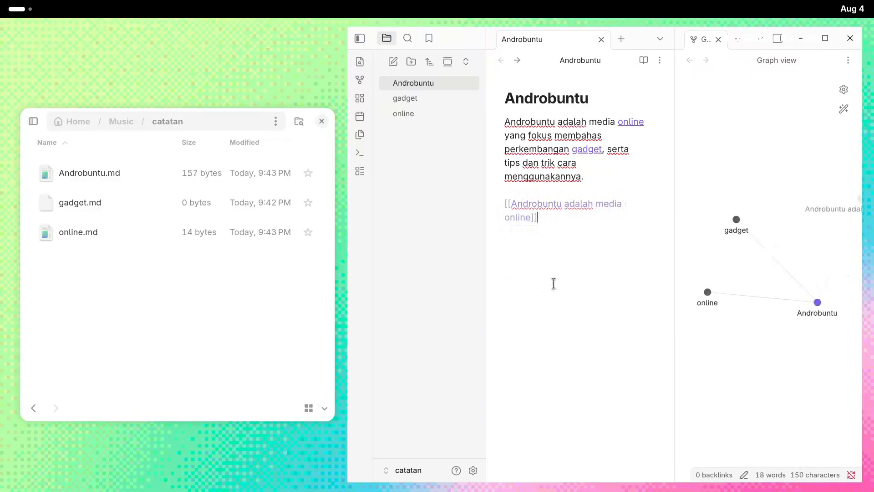
pyautogui.click(583, 177)
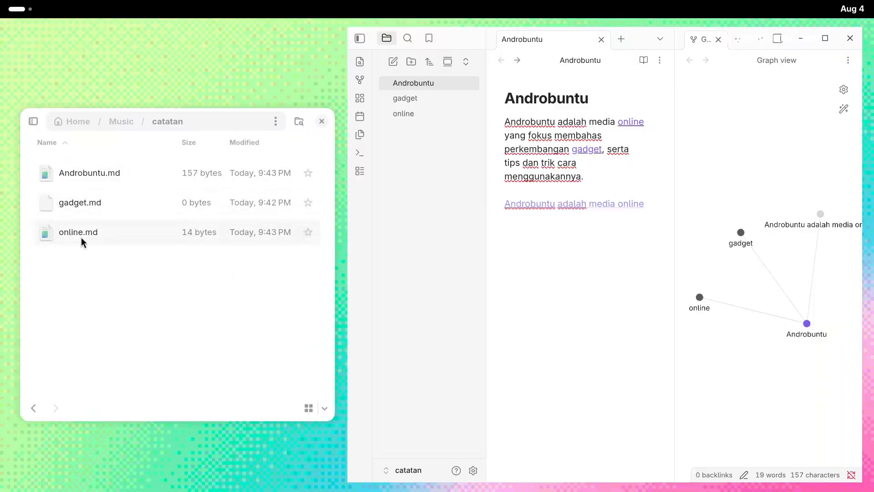
# Create the "Androbuntu adalah media online" note from its link and enter the filler text "sadsad sd adsa das"
pyautogui.click(572, 207)
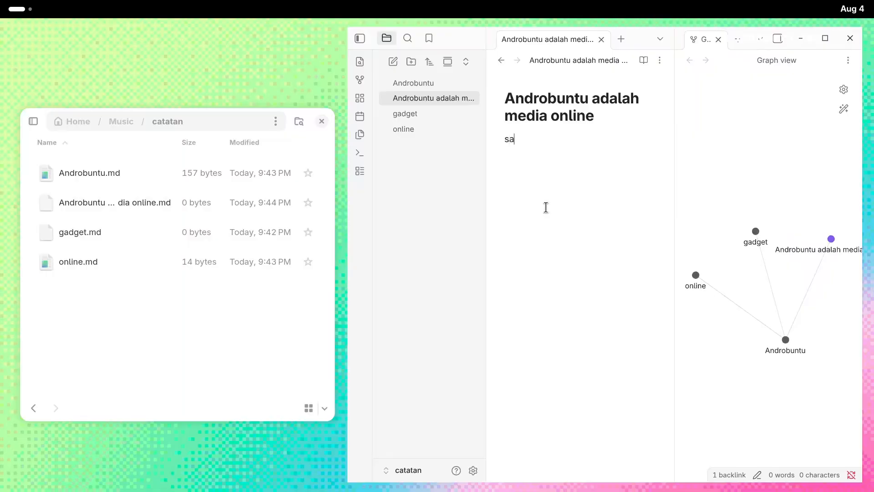
pyautogui.write('dsad sd adsa das')
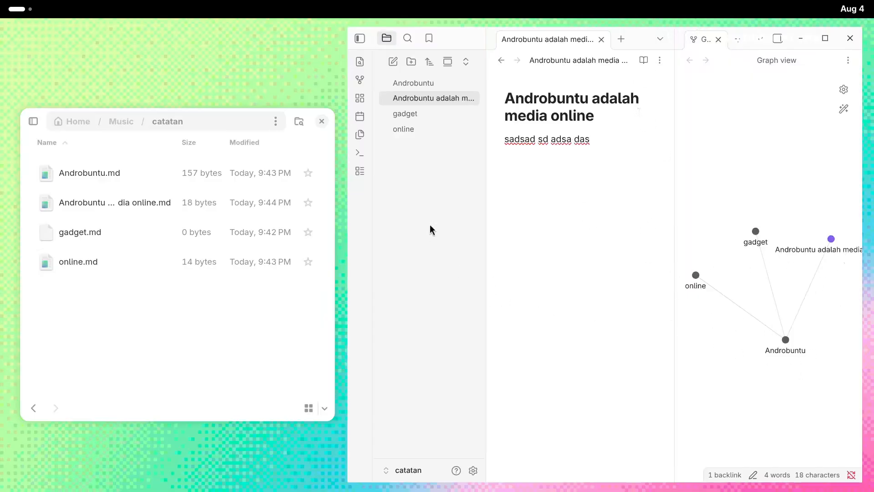
# Collapse the file list sidebar and move the gadget node to the lower part of the graph
pyautogui.moveTo(484, 231); pyautogui.dragTo(420, 150)
pyautogui.click(360, 38)
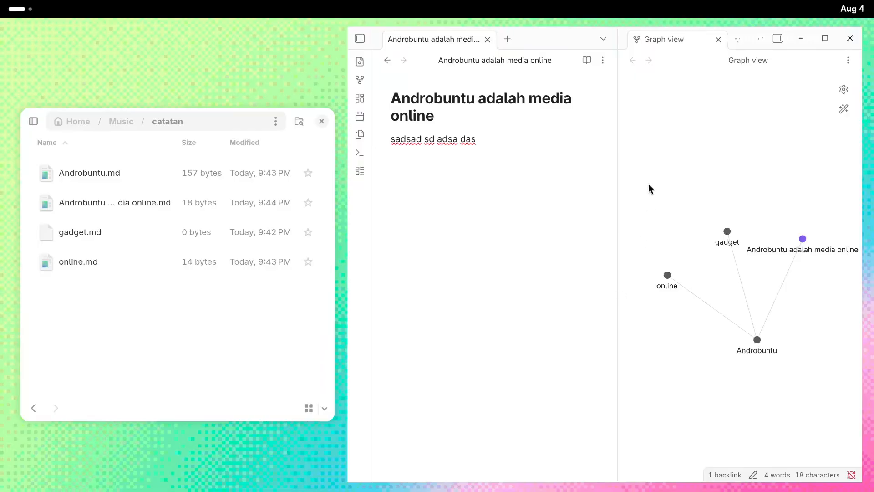
pyautogui.moveTo(728, 233); pyautogui.dragTo(687, 356)
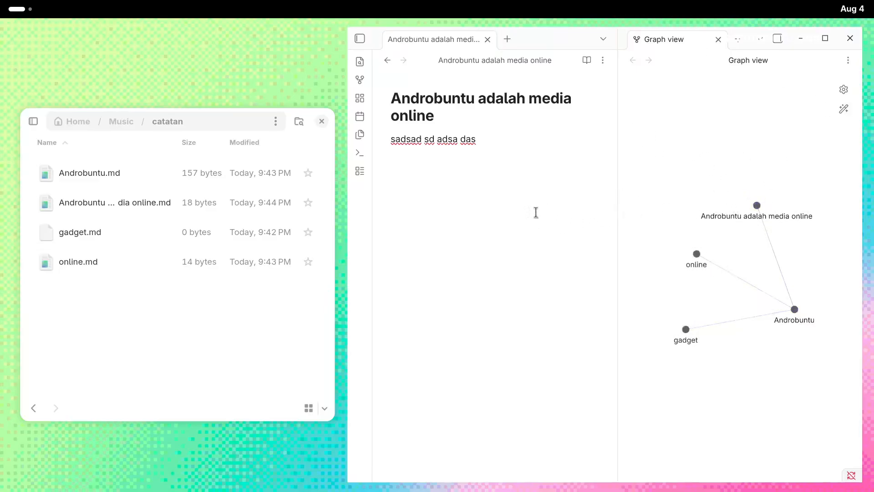
# Replace the body of the "Androbuntu adalah media online" note with an internal link named "catatan lainnya"
pyautogui.click(485, 136)
pyautogui.hotkey('ctrl', 'a')
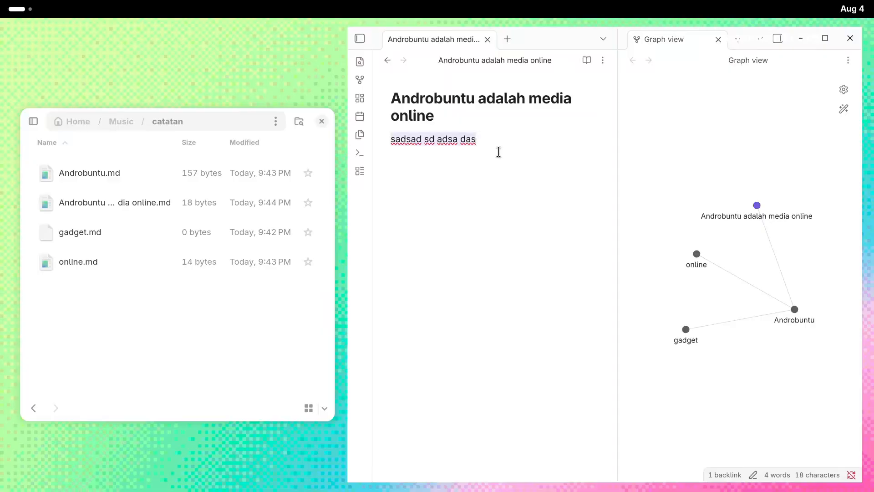
pyautogui.write('[[')
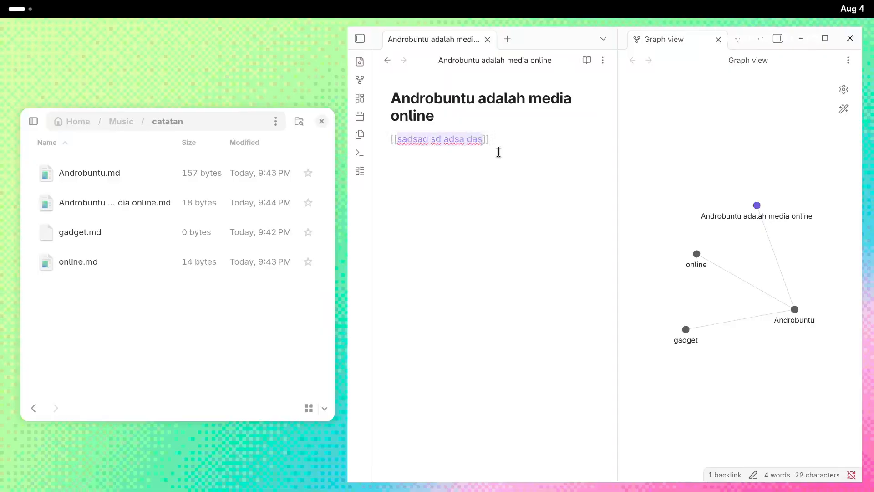
pyautogui.press('BackSpace')
pyautogui.write('catattan lain')
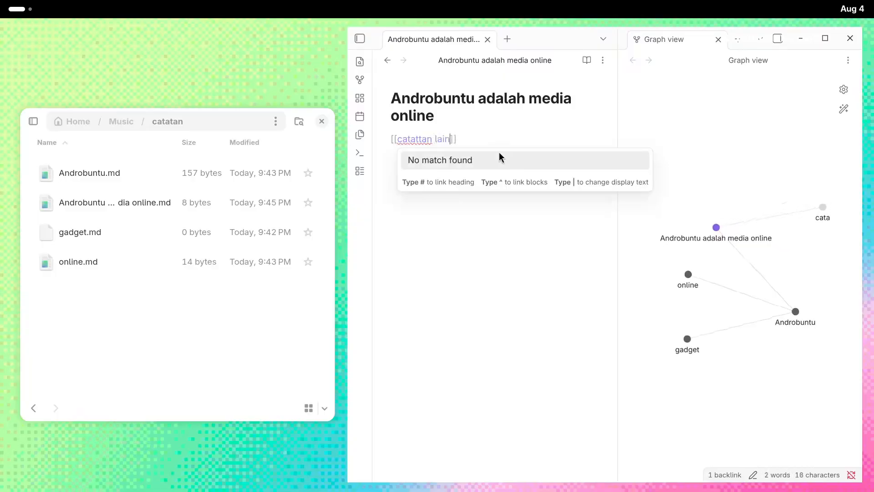
pyautogui.write('nya')
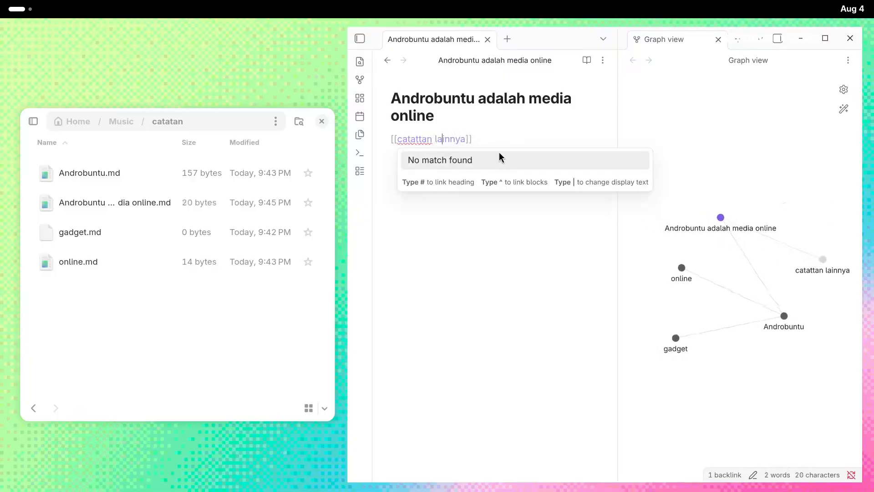
pyautogui.press('Left')
pyautogui.press('Left')
pyautogui.press('Left')
pyautogui.press('Left')
pyautogui.press('Left')
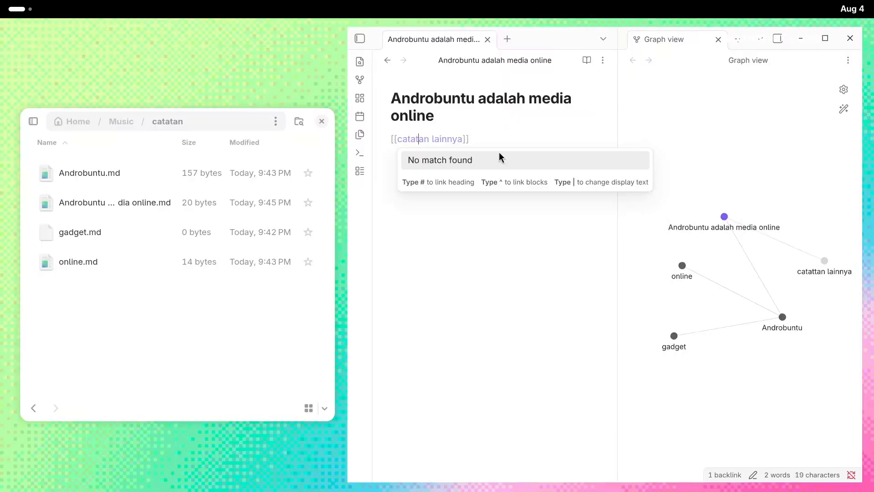
pyautogui.press('BackSpace')
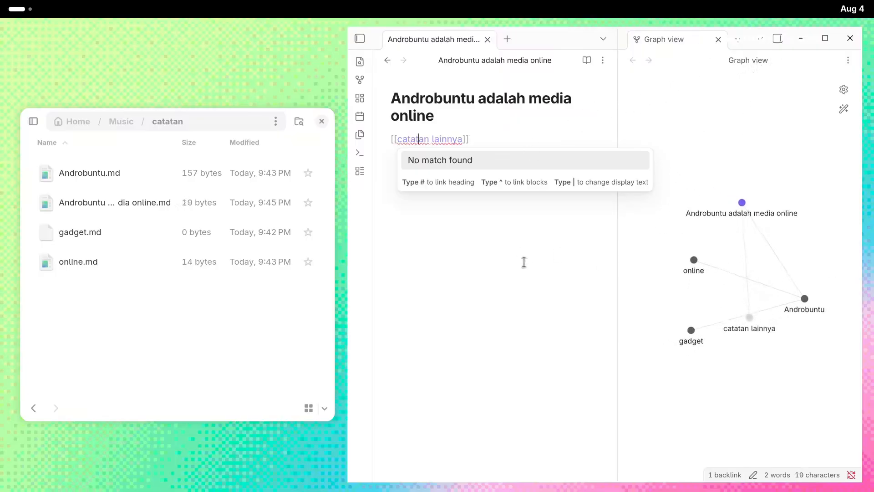
pyautogui.click(522, 259)
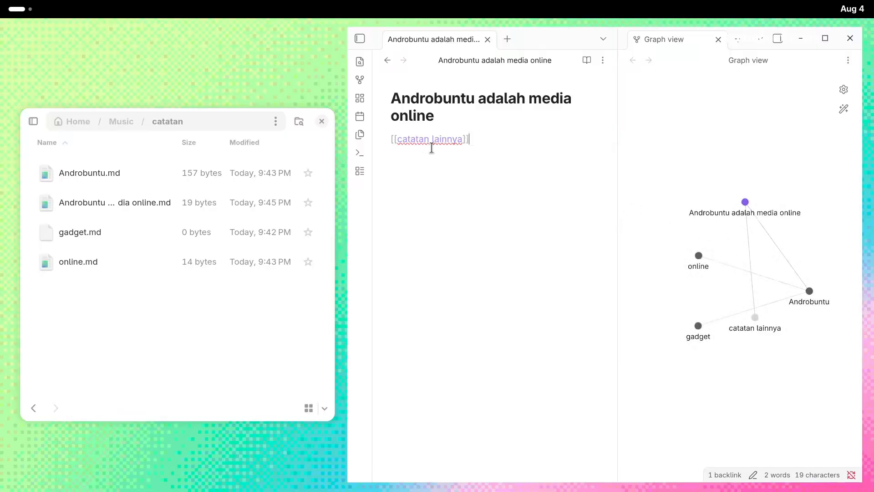
# Create the "catatan lainnya" note from its link and rename it "Catatan lainnya" through its inline title
pyautogui.click(466, 111)
pyautogui.click(416, 144)
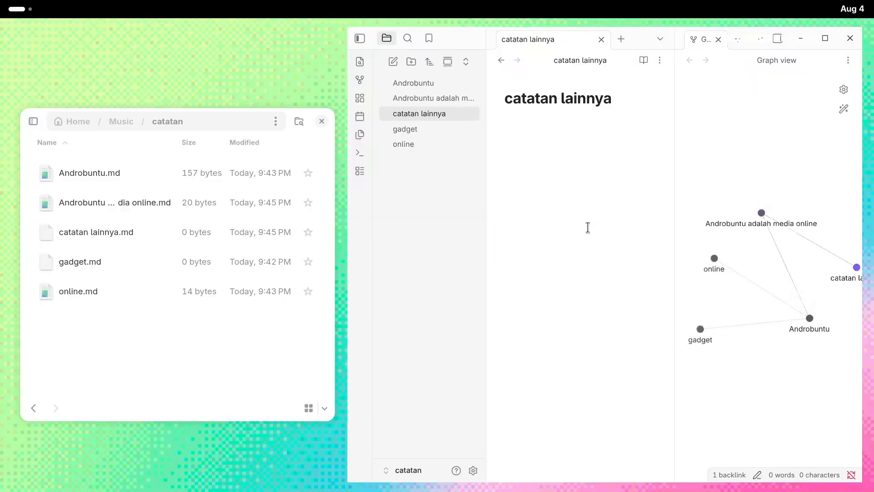
pyautogui.click(506, 97)
pyautogui.press('Delete')
pyautogui.write('C')
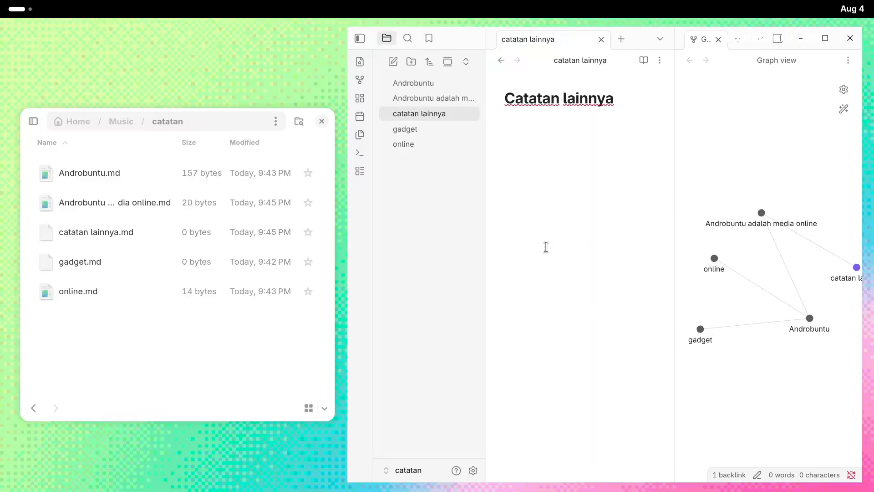
pyautogui.click(600, 194)
pyautogui.click(502, 173)
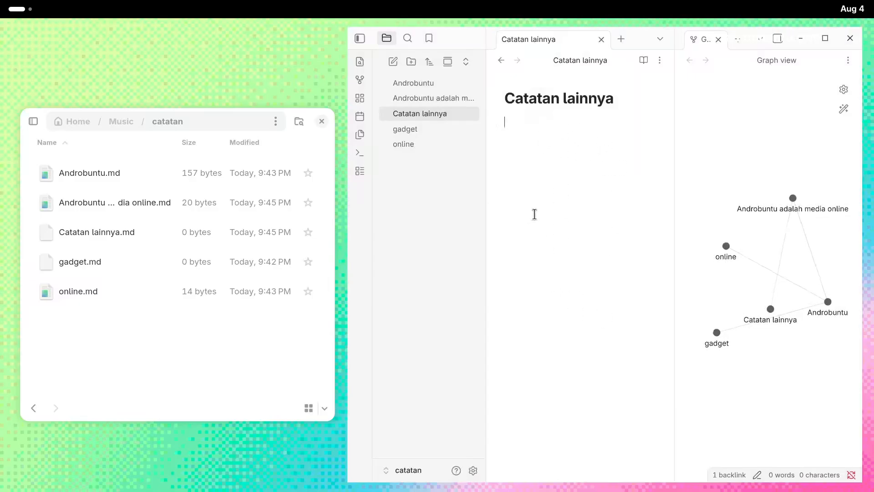
# Add the tag #androbuntu on a new line below the last link in the Androbuntu note
pyautogui.click(429, 86)
pyautogui.press('Return')
pyautogui.press('Return')
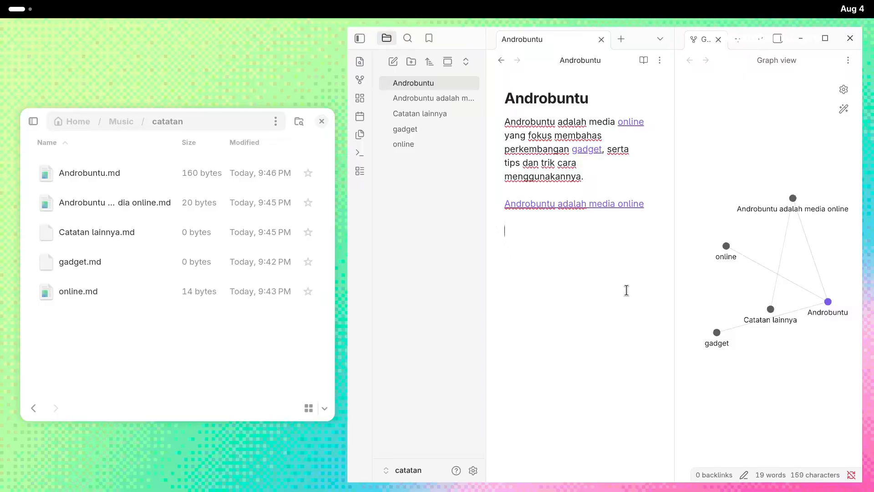
pyautogui.write('#androbuntu')
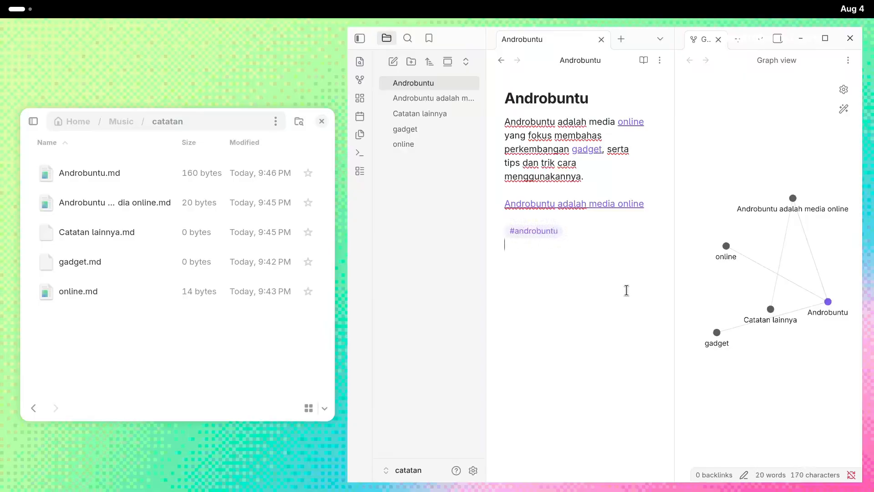
# Search the vault for the #androbuntu tag, and add the same tag to the Catatan lainnya note opened from the graph
pyautogui.click(524, 232)
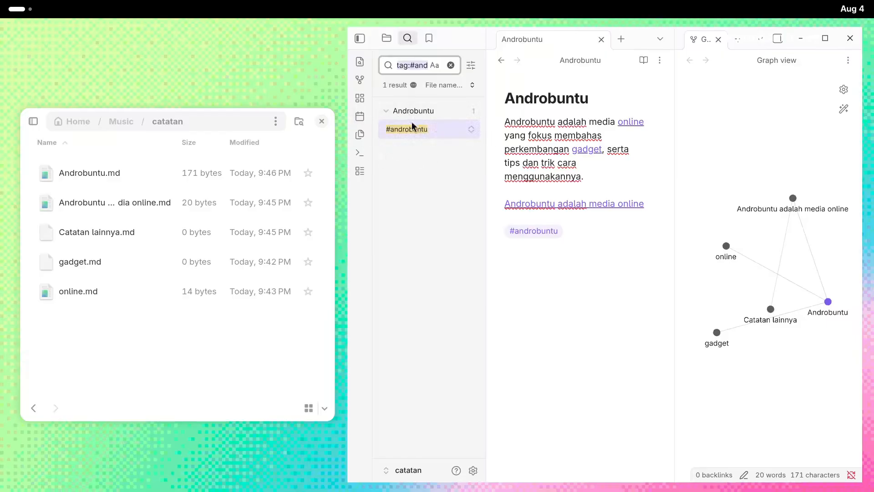
pyautogui.click(769, 309)
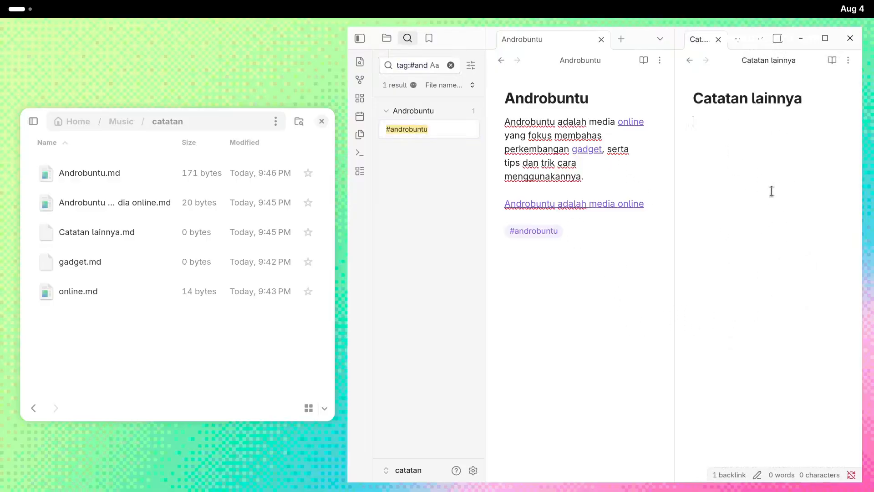
pyautogui.write('# androbuntu')
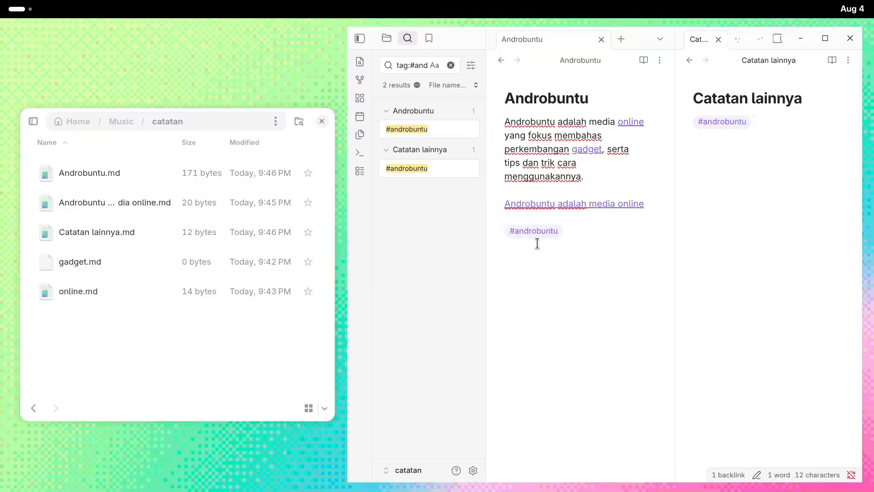
# Bring back the graph view beside the Androbuntu note and open the vault's settings
pyautogui.click(359, 80)
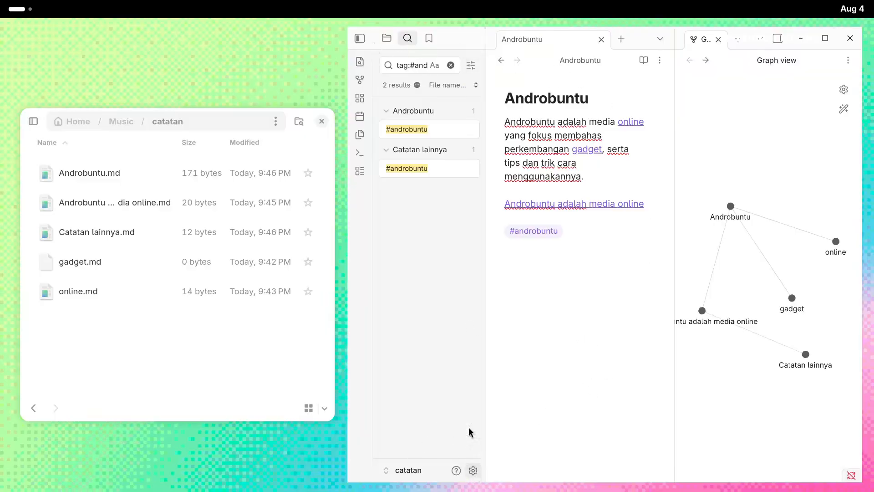
pyautogui.click(474, 471)
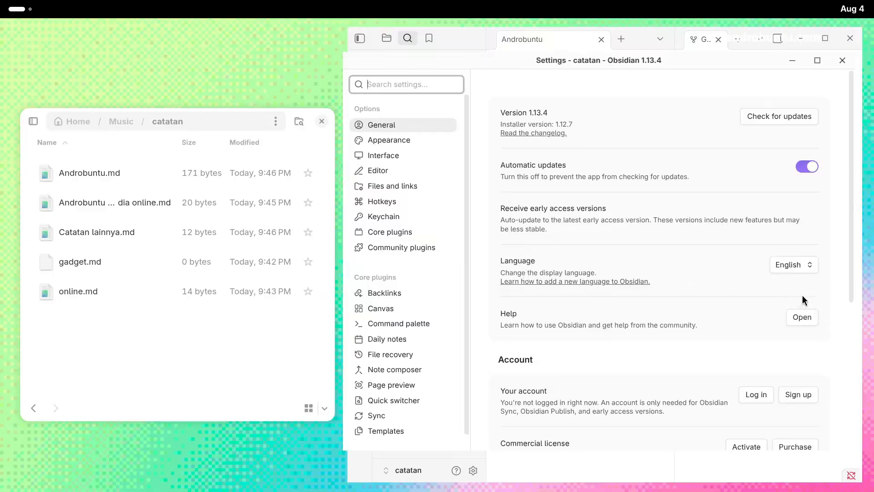
# Try Bahasa Indonesia as the display language in the General settings, and set the language back to English
pyautogui.click(812, 273)
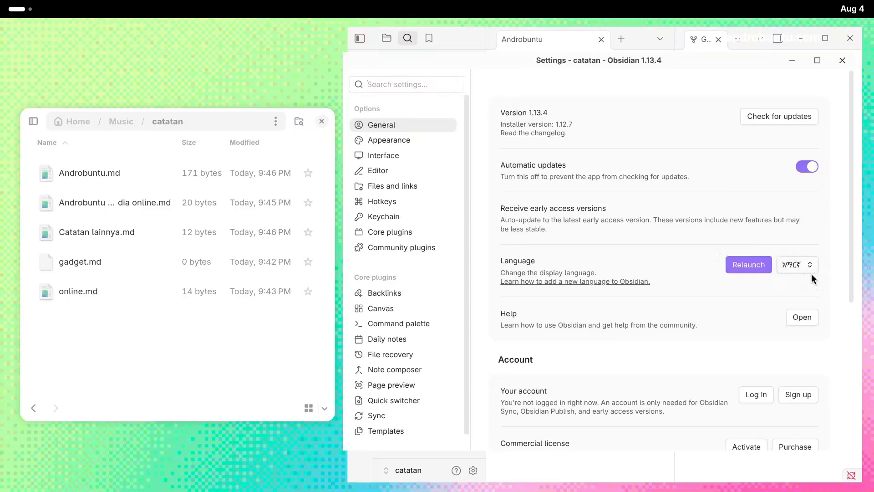
pyautogui.click(797, 264)
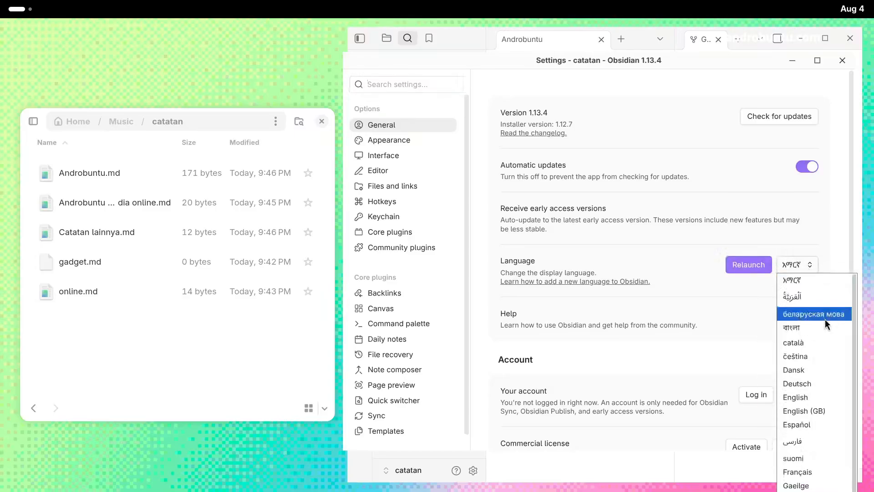
pyautogui.click(806, 491)
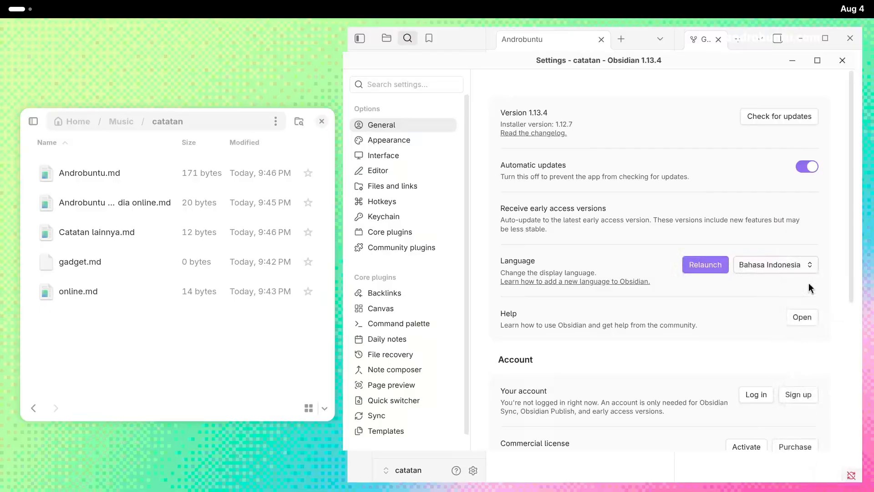
pyautogui.click(789, 267)
pyautogui.press('e')
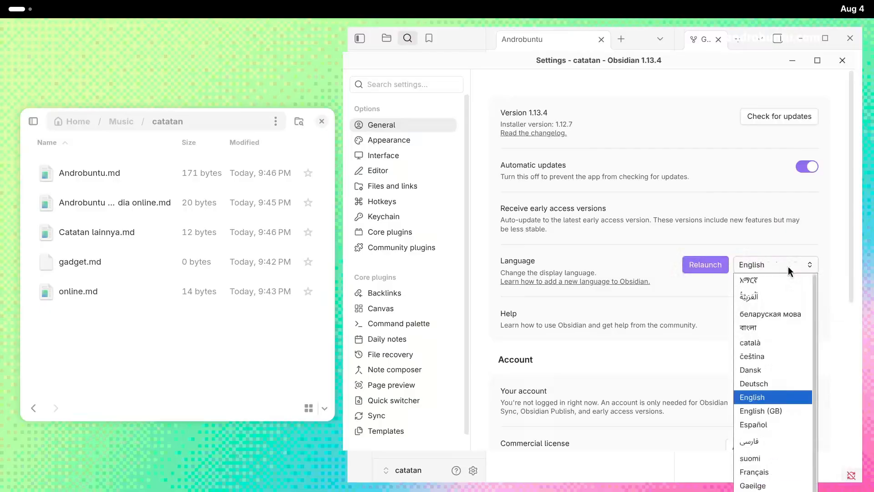
pyautogui.click(782, 398)
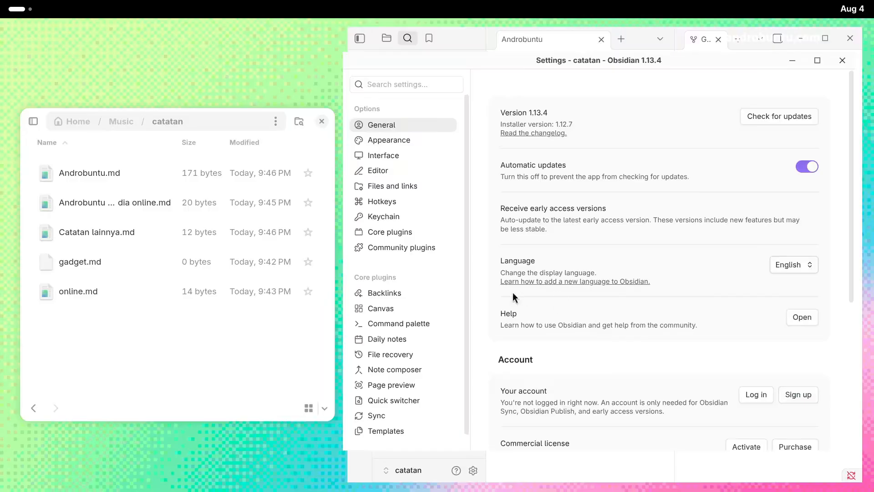
# Preview the Dark and Light base color schemes in the Appearance settings, and return the scheme to Adapt to system
pyautogui.scroll(-3, 537, 244)
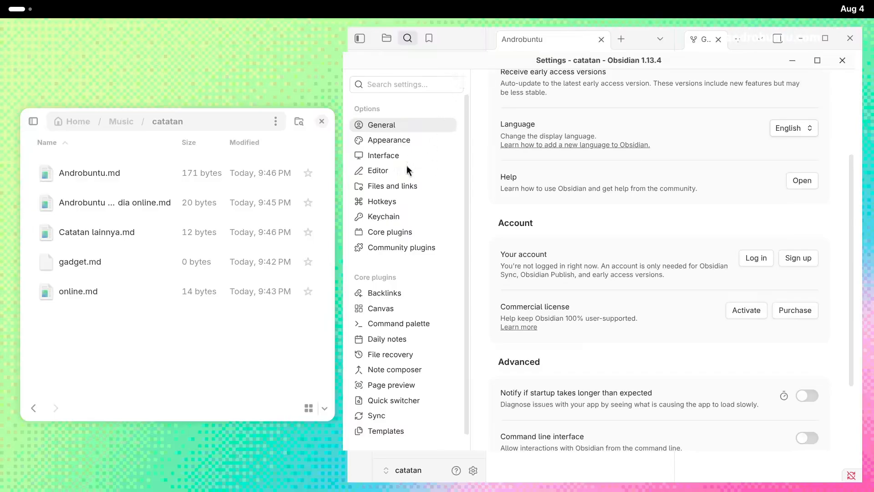
pyautogui.scroll(-3, 626, 257)
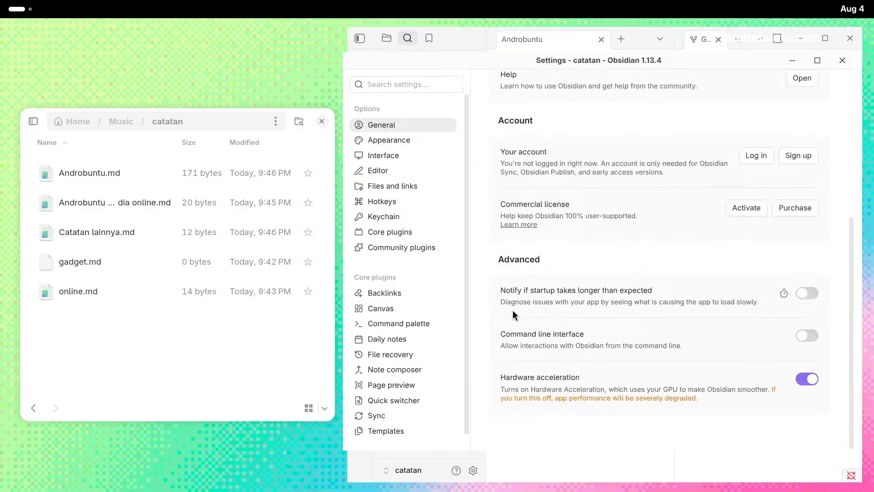
pyautogui.scroll(5, 513, 311)
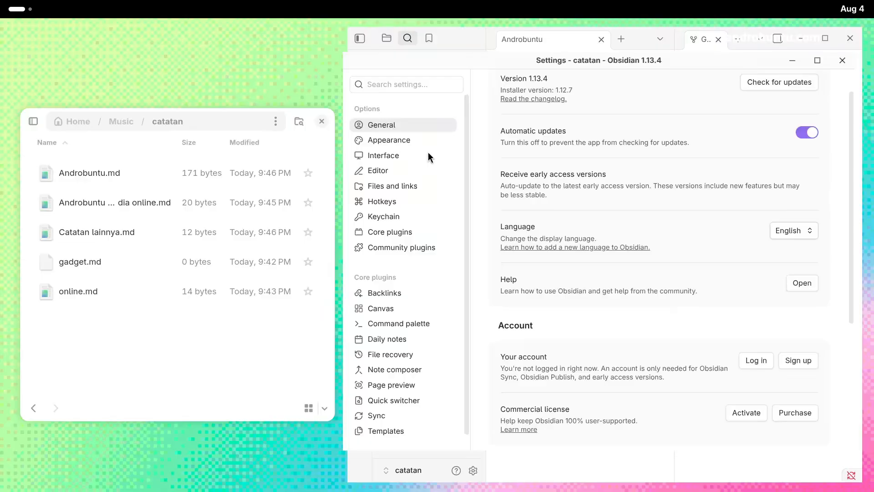
pyautogui.click(392, 140)
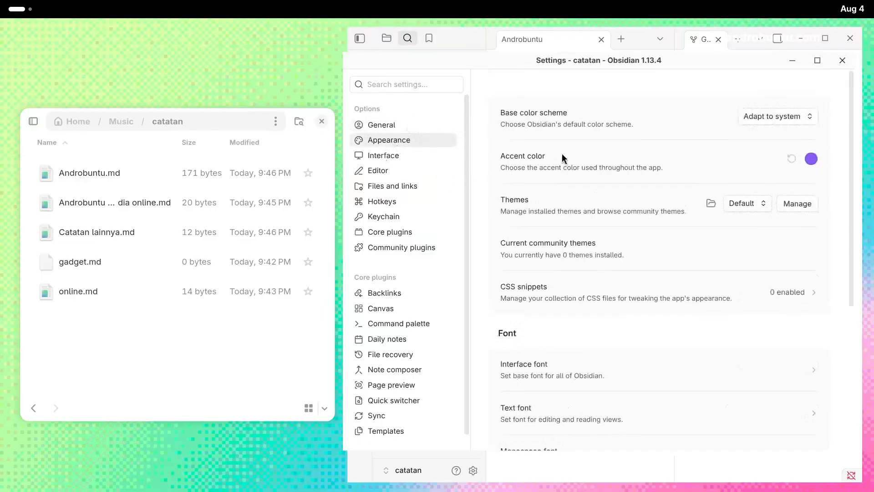
pyautogui.click(769, 116)
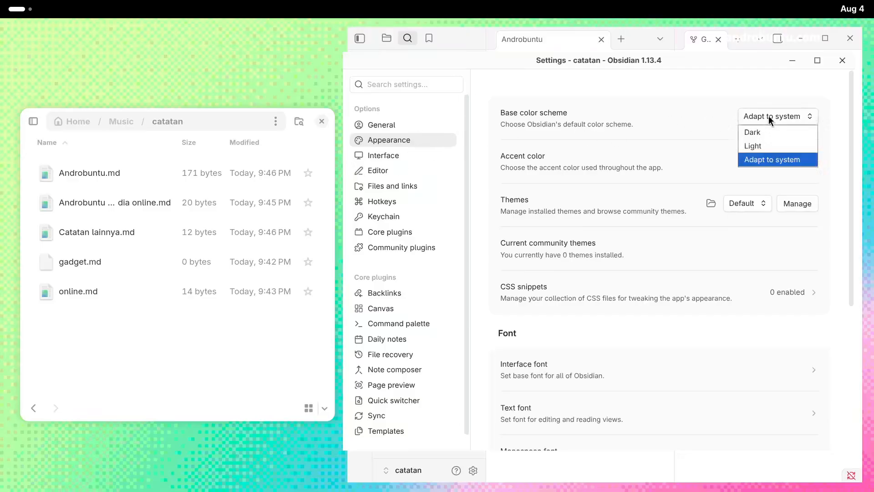
pyautogui.click(607, 92)
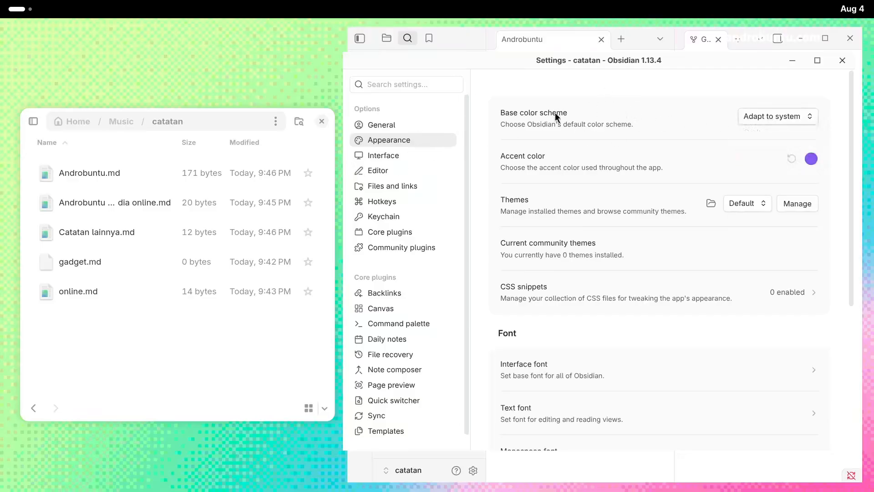
pyautogui.click(776, 116)
pyautogui.click(766, 131)
pyautogui.click(794, 117)
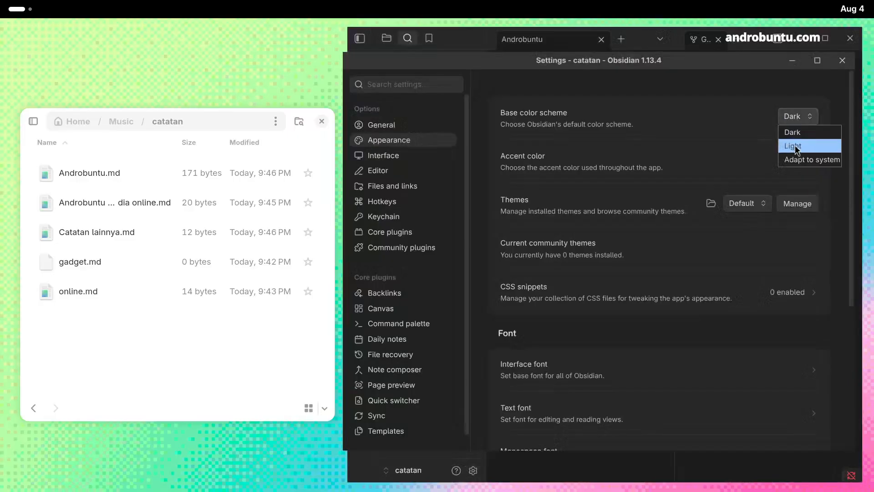
pyautogui.click(796, 147)
pyautogui.click(793, 115)
pyautogui.click(812, 160)
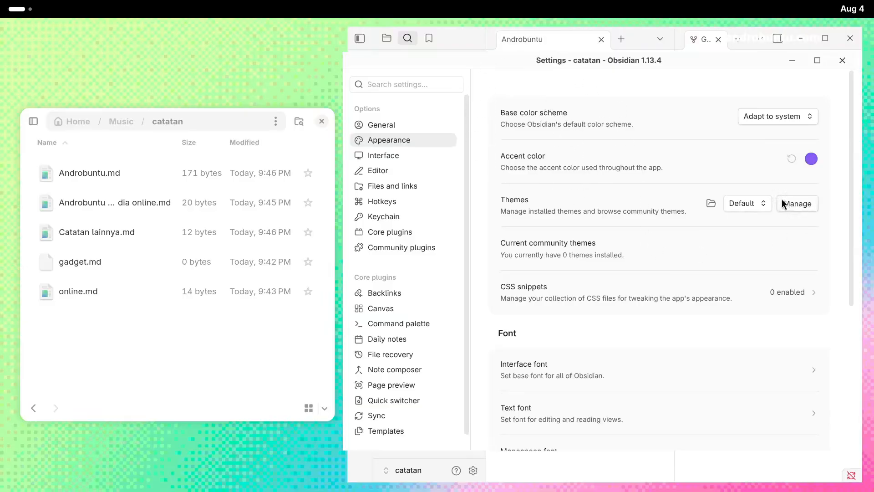
# Install and use the AnuPpuccin theme from the community themes, and close the theme browser
pyautogui.click(800, 207)
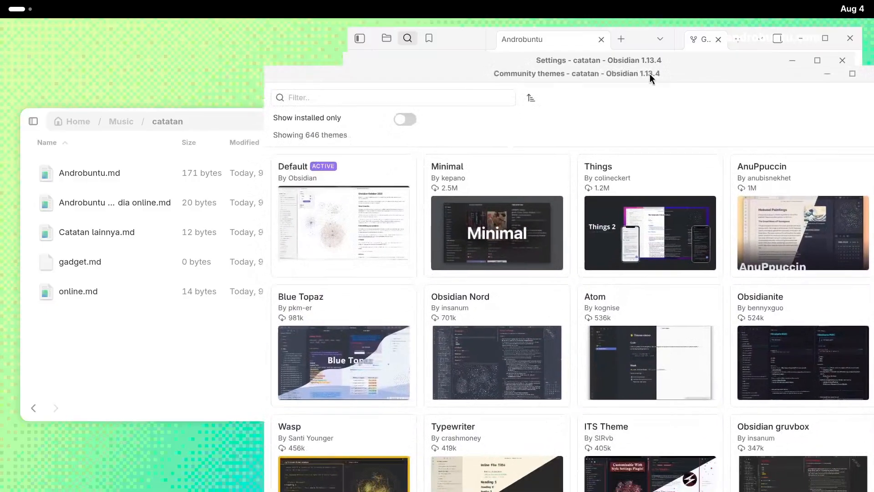
pyautogui.moveTo(649, 74); pyautogui.dragTo(619, 38)
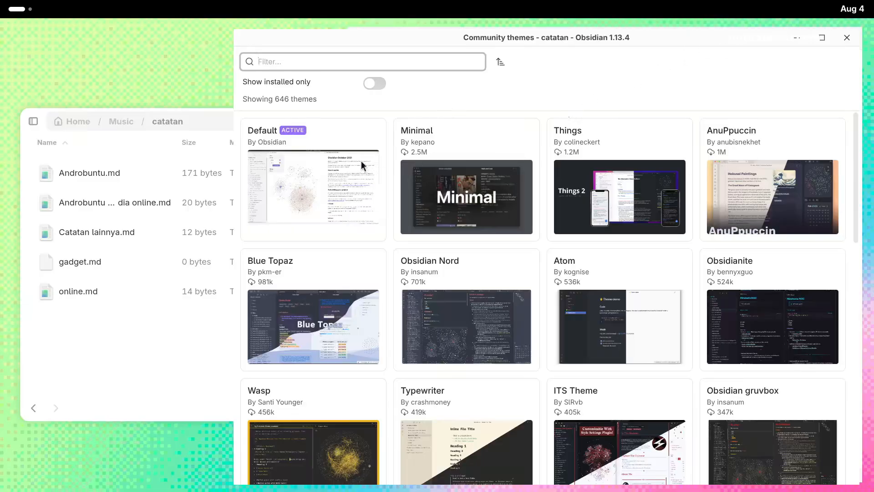
pyautogui.click(754, 180)
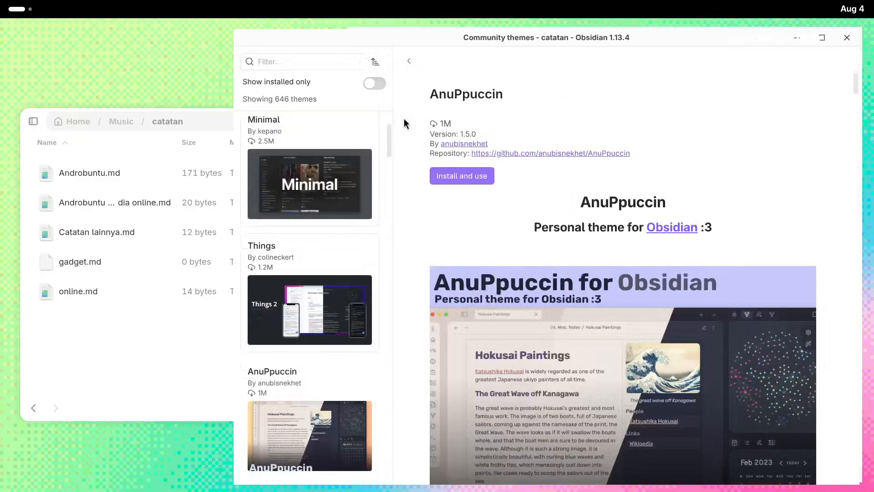
pyautogui.scroll(-2, 598, 386)
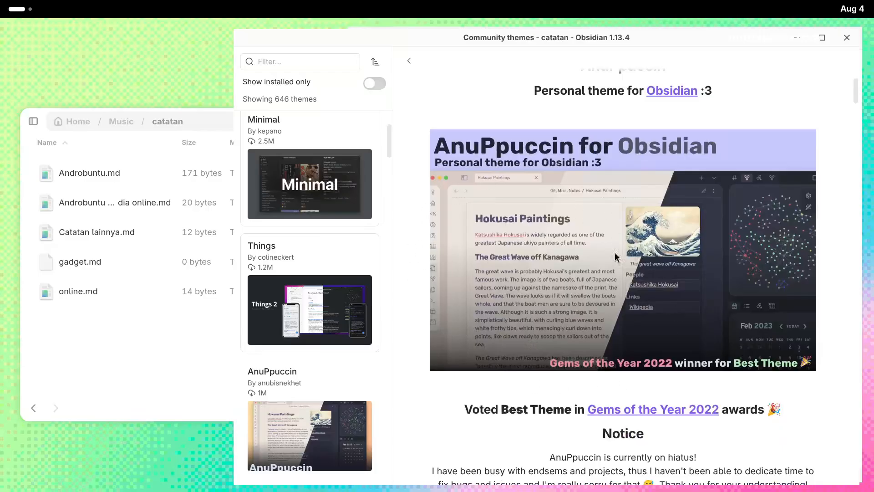
pyautogui.scroll(2, 719, 157)
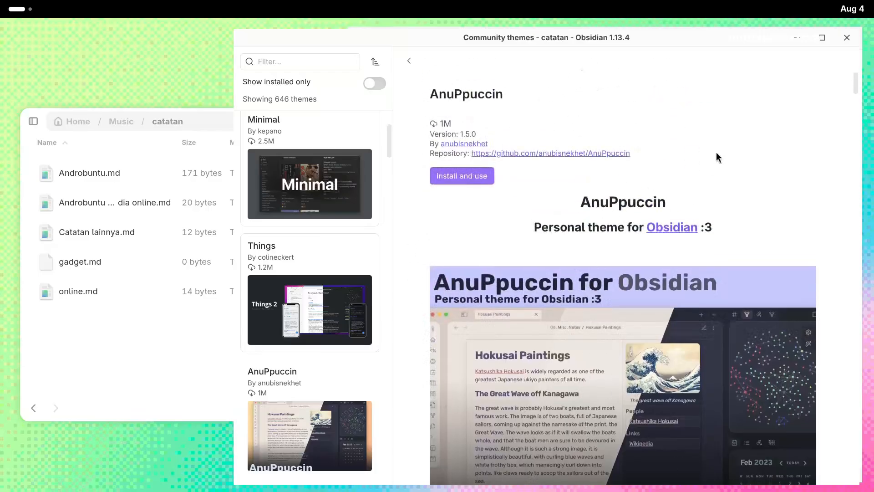
pyautogui.click(472, 176)
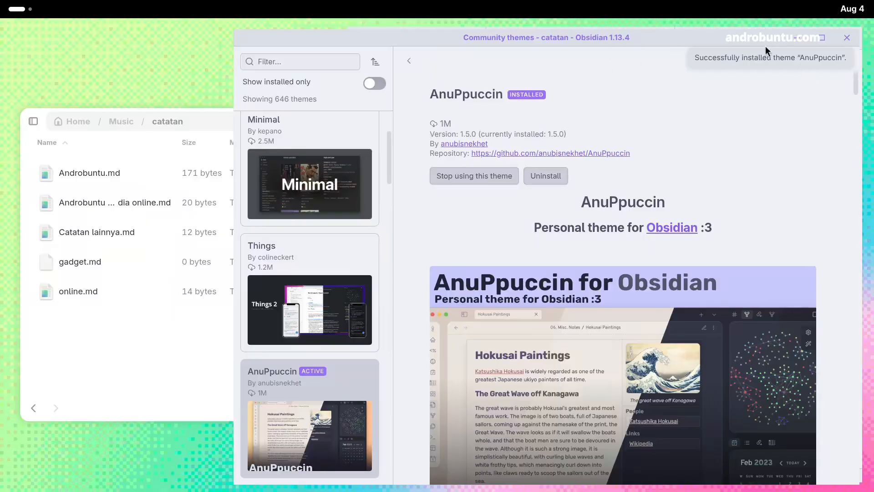
pyautogui.moveTo(766, 42); pyautogui.dragTo(789, 201)
pyautogui.click(871, 197)
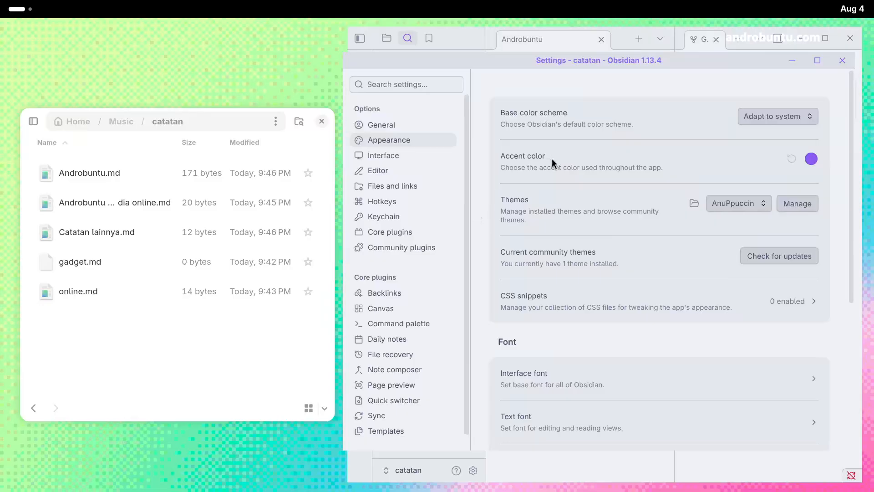
# Exit Restricted mode in the Community plugins settings to allow community plugins in the vault
pyautogui.scroll(-5, 590, 355)
pyautogui.scroll(5, 616, 214)
pyautogui.click(409, 233)
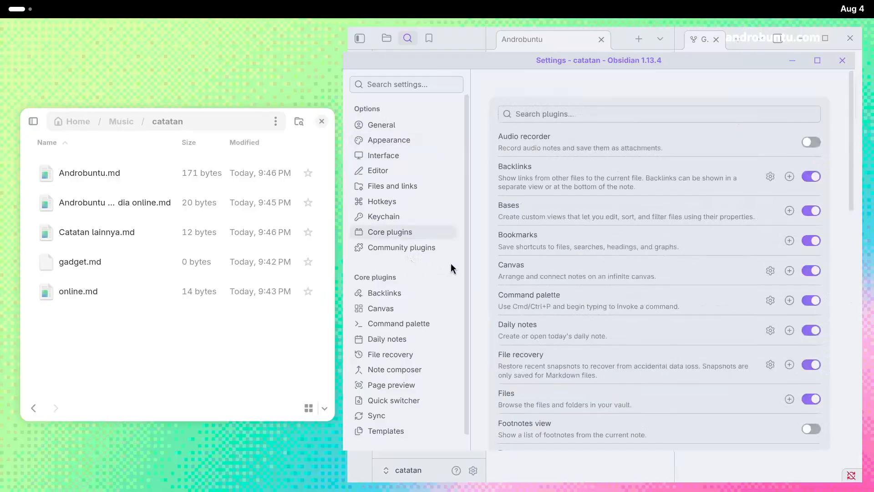
pyautogui.click(391, 247)
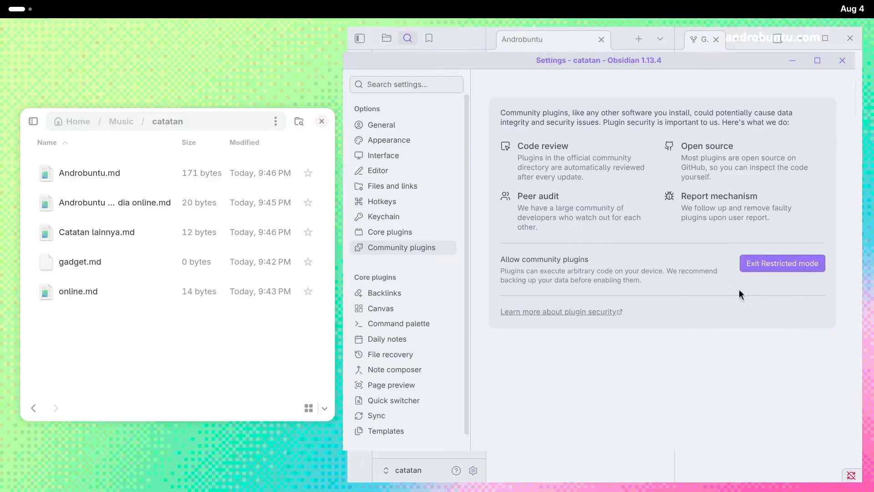
pyautogui.click(780, 271)
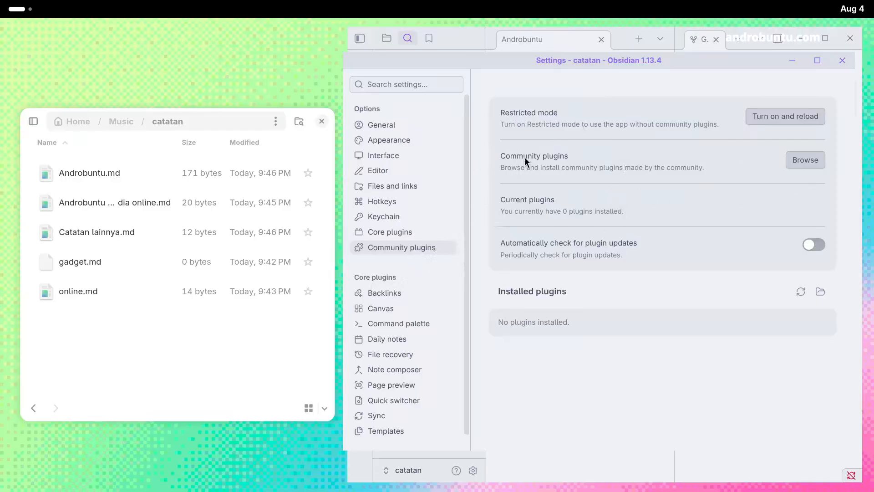
# Open the community plugin browser and look through the plugins it offers
pyautogui.click(805, 160)
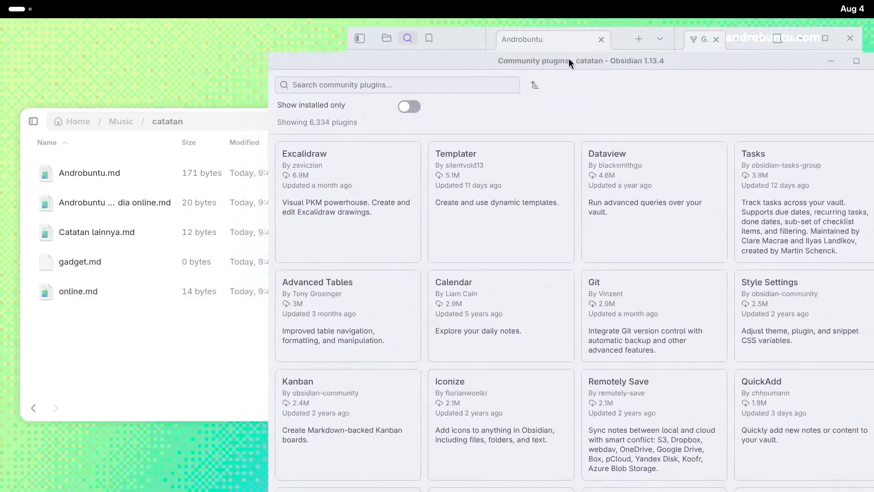
pyautogui.scroll(-15, 632, 375)
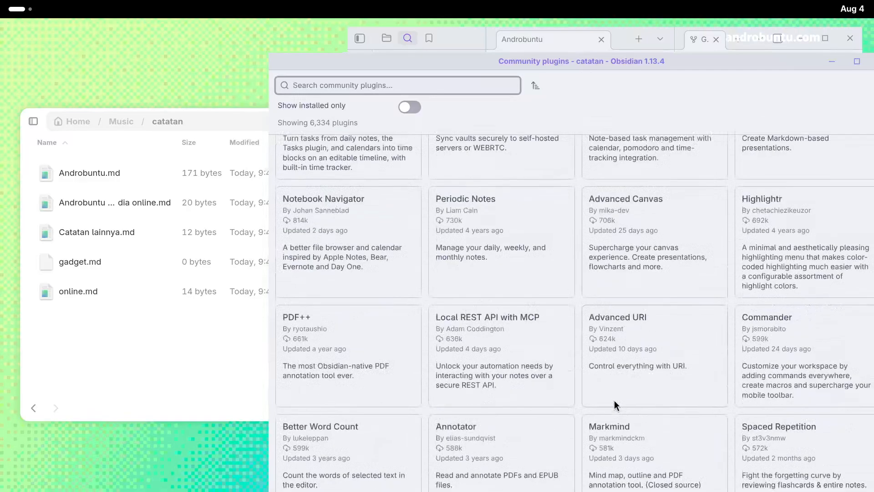
pyautogui.scroll(10, 616, 397)
pyautogui.scroll(4, 617, 397)
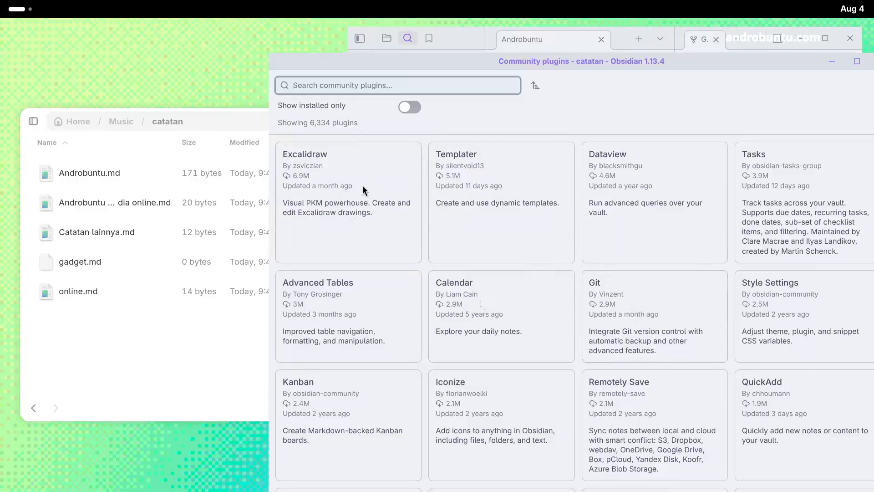
pyautogui.scroll(-12, 608, 356)
pyautogui.scroll(12, 589, 377)
pyautogui.scroll(-10, 501, 345)
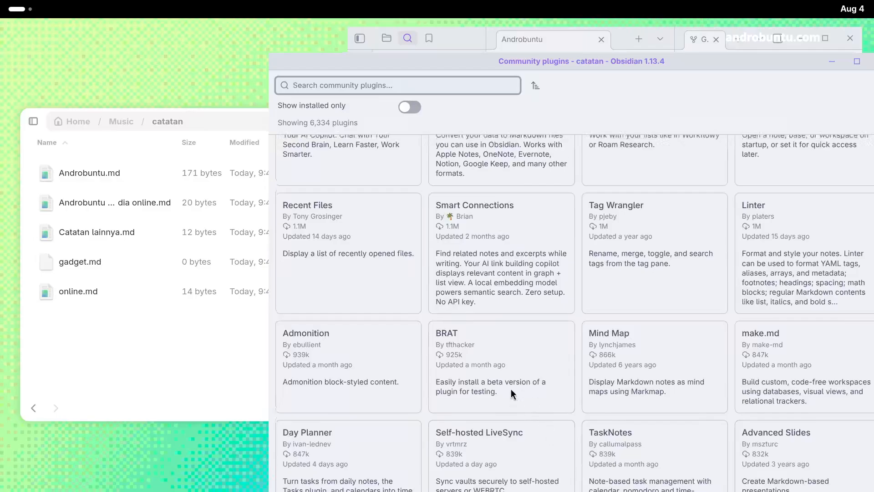
pyautogui.scroll(10, 508, 390)
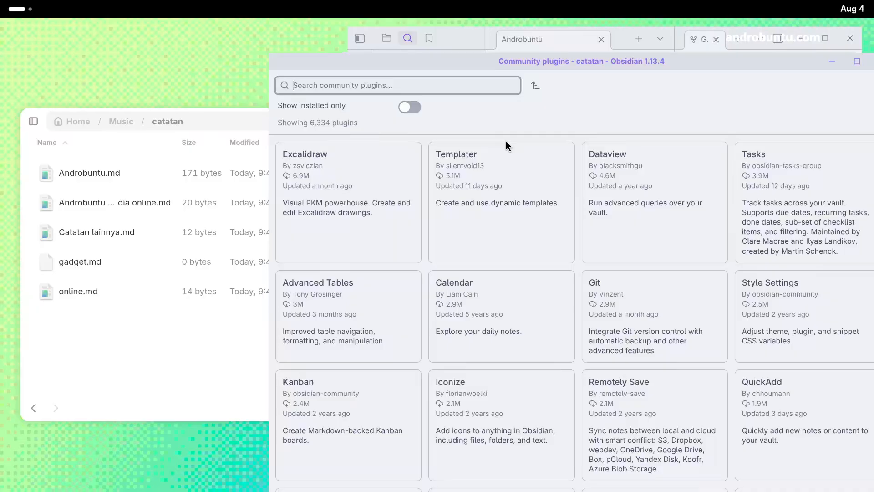
# Search the community plugins for "omni" and read the description of the Omnisearch plugin
pyautogui.write('omni')
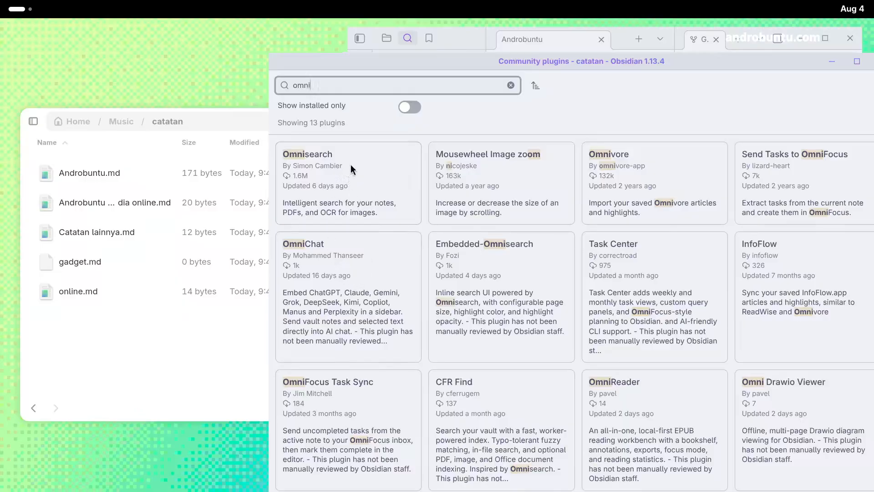
pyautogui.click(325, 197)
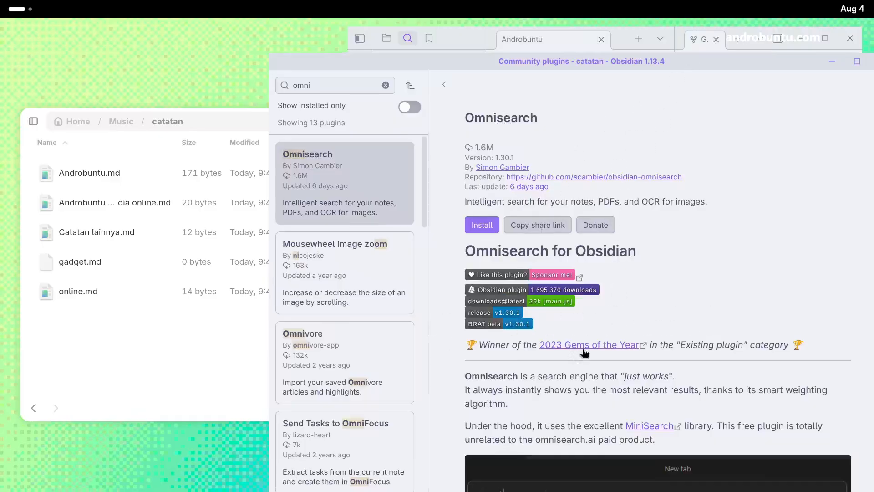
pyautogui.scroll(-5, 635, 329)
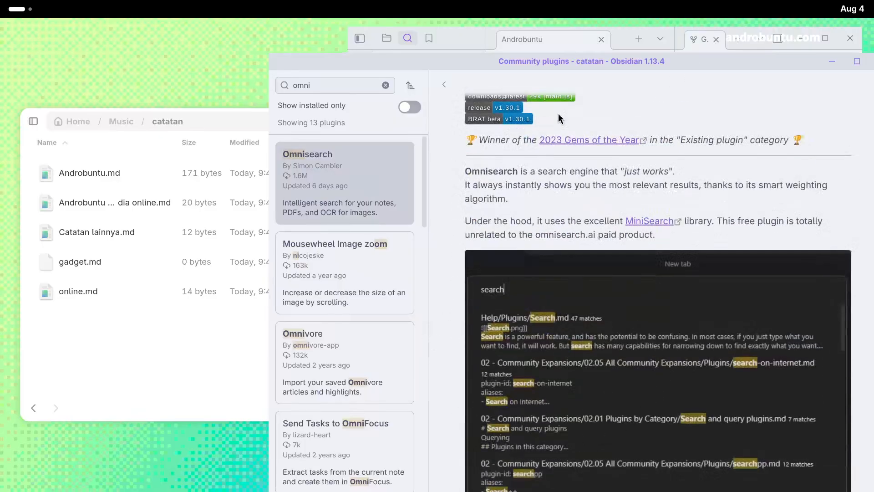
pyautogui.scroll(5, 613, 256)
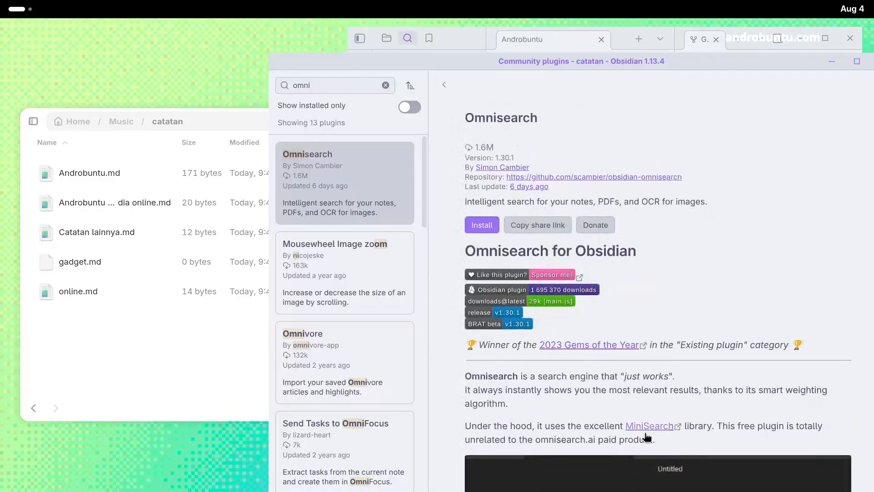
pyautogui.scroll(-5, 624, 287)
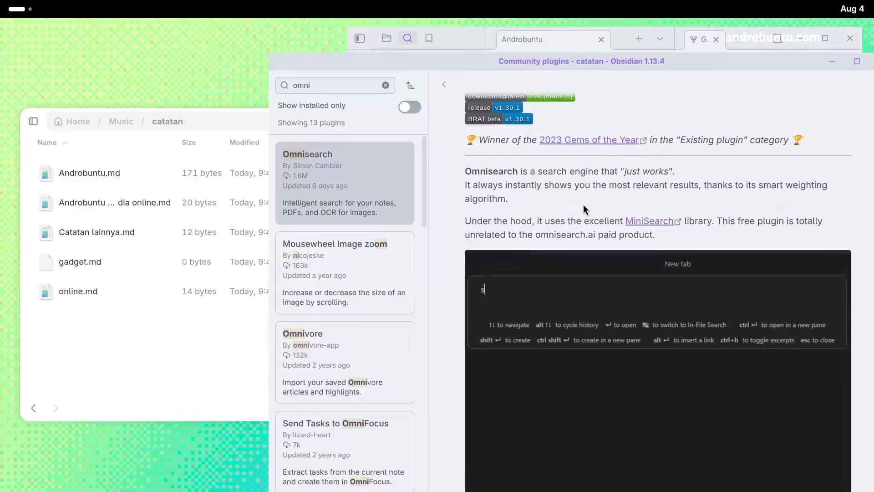
# Close the Omnisearch page, the plugin browser and the settings, and place the cursor after the Androbuntu note's #androbuntu tag
pyautogui.press('Escape')
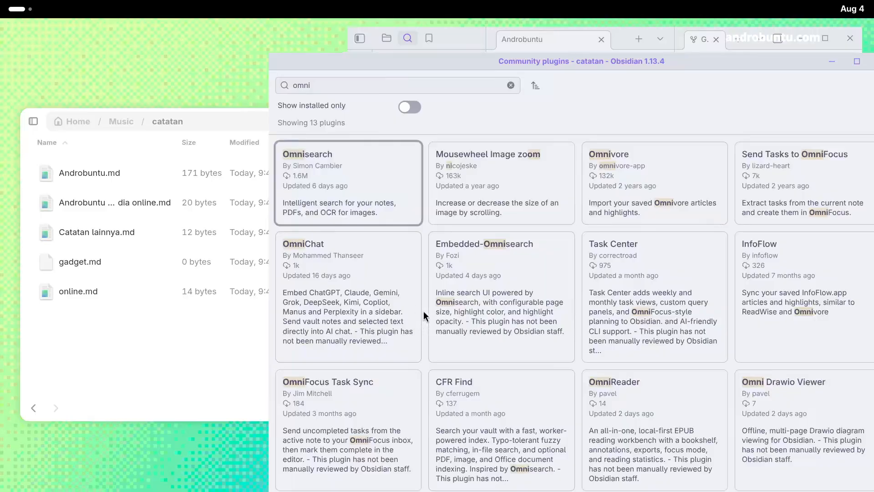
pyautogui.press('Escape')
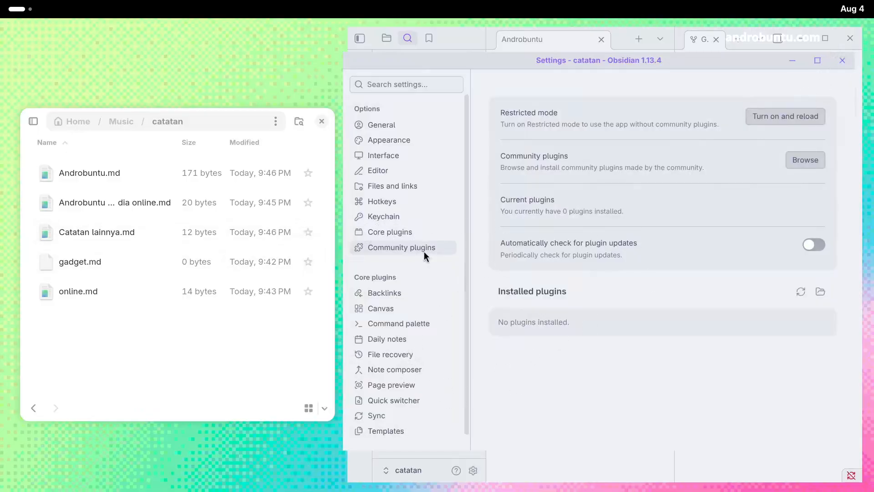
pyautogui.press('Escape')
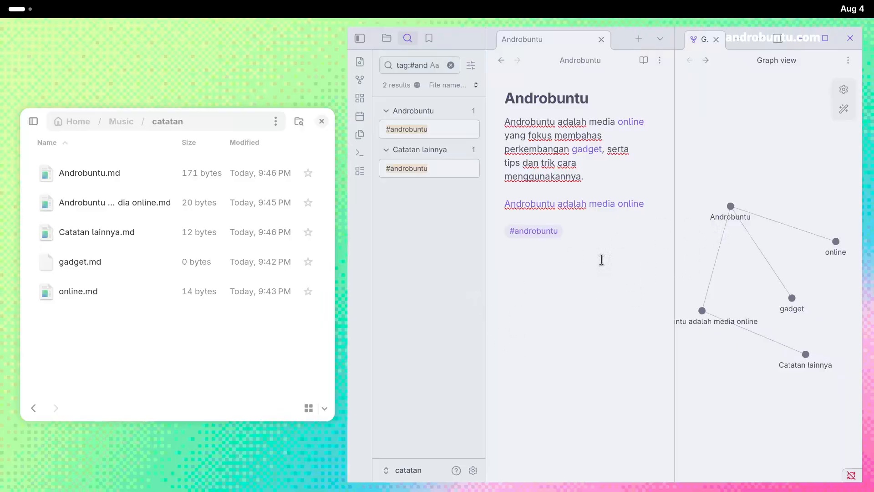
pyautogui.click(606, 231)
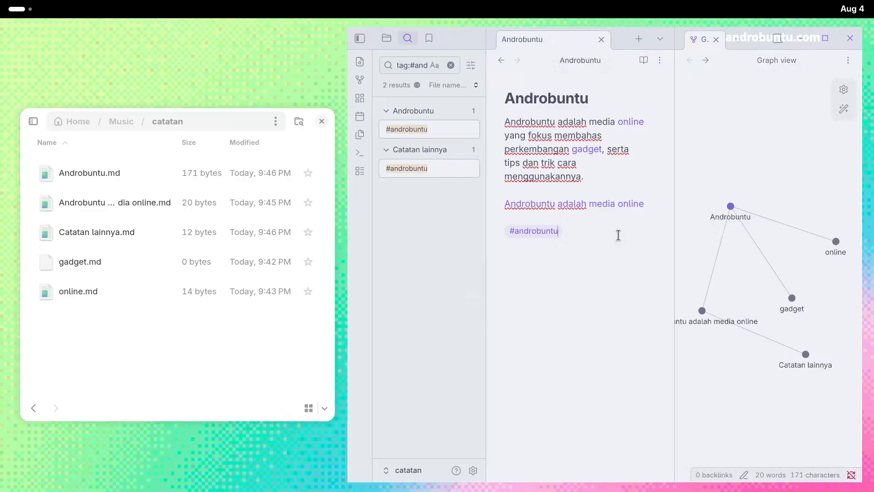